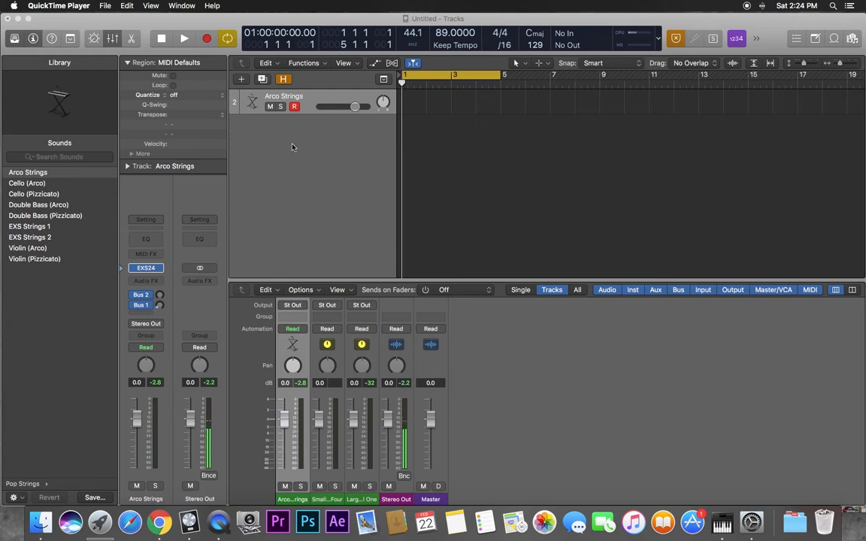
# Step: Open the EXS24 sampler on the Arco Strings track, look through the available instrument plug-ins, and close the sampler window
pyautogui.click(146, 269)
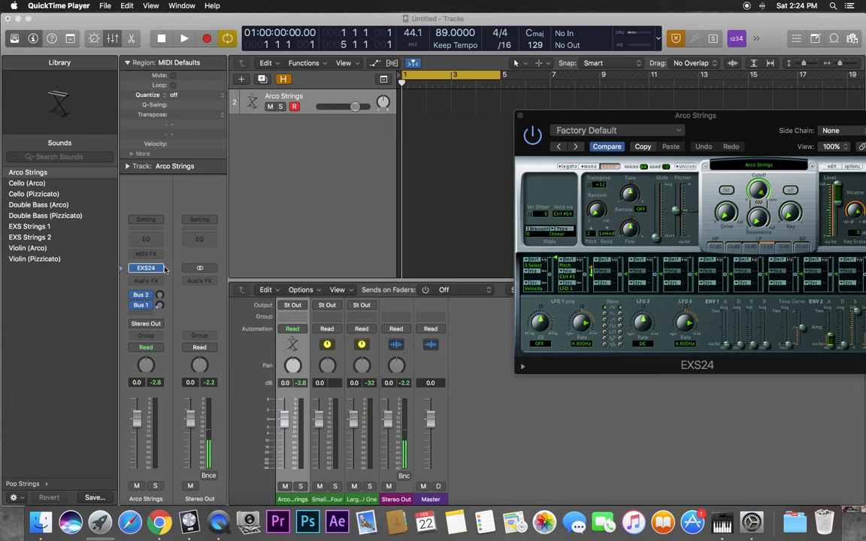
pyautogui.click(161, 268)
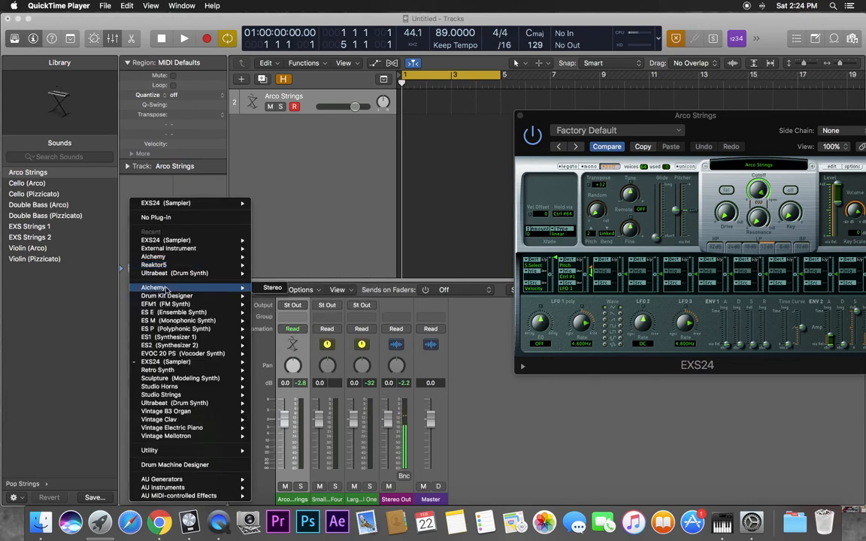
pyautogui.moveTo(166, 305)
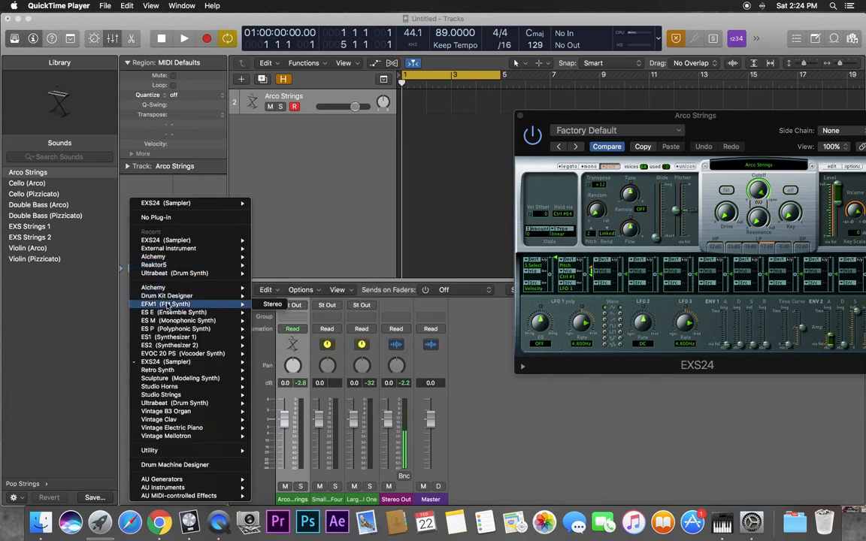
pyautogui.moveTo(169, 330)
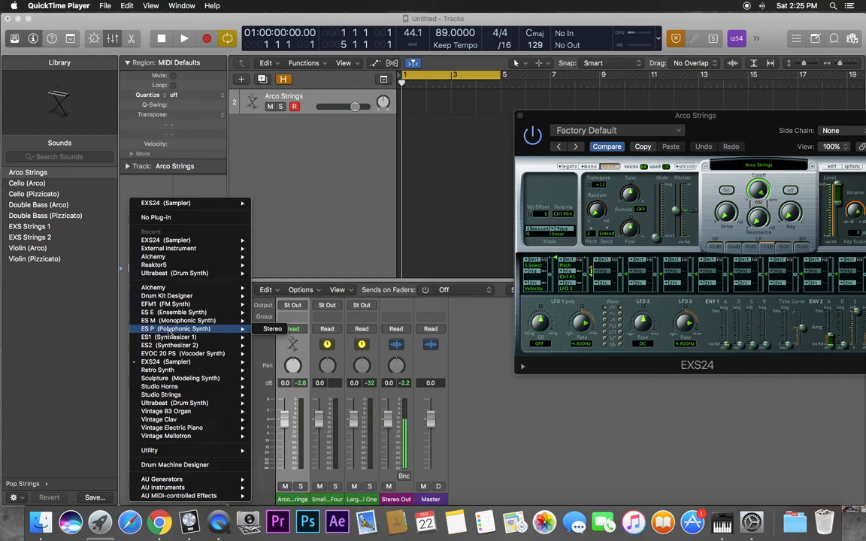
pyautogui.click(289, 177)
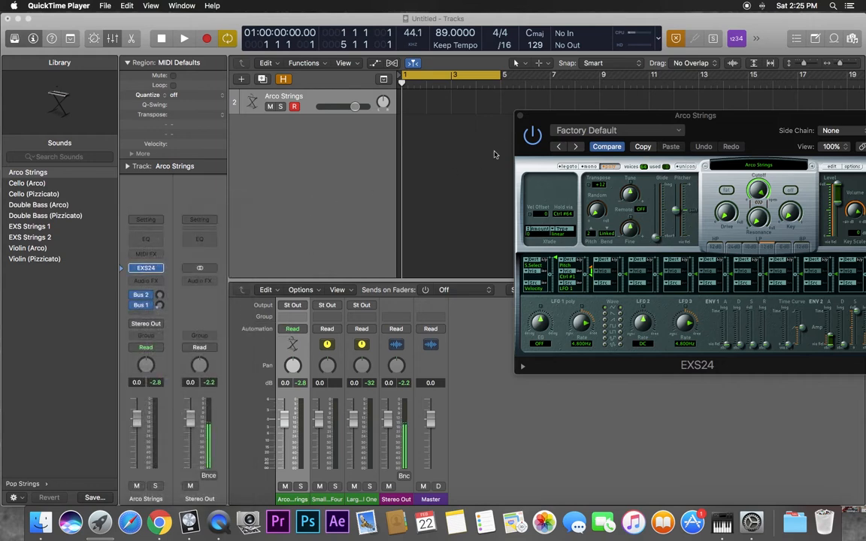
pyautogui.click(518, 116)
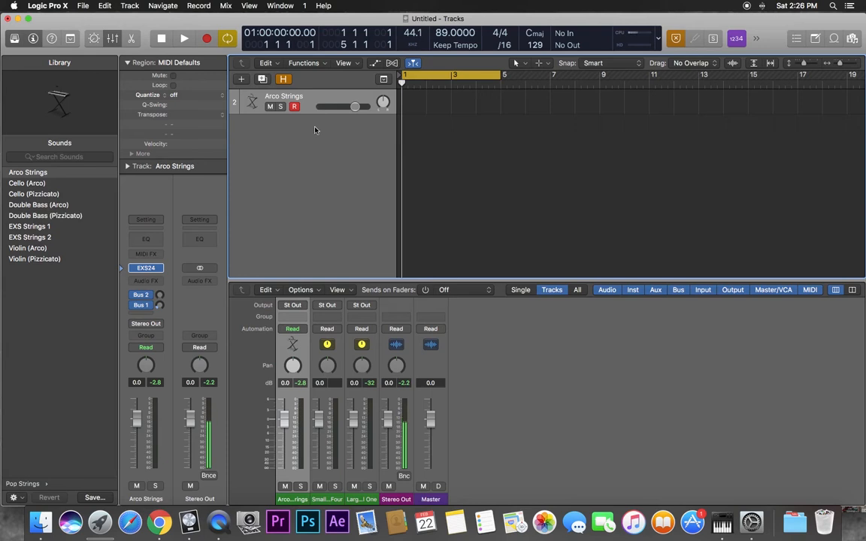
# Step: Add a new Drummer track and delete the Arco Strings track
pyautogui.rightClick(310, 100)
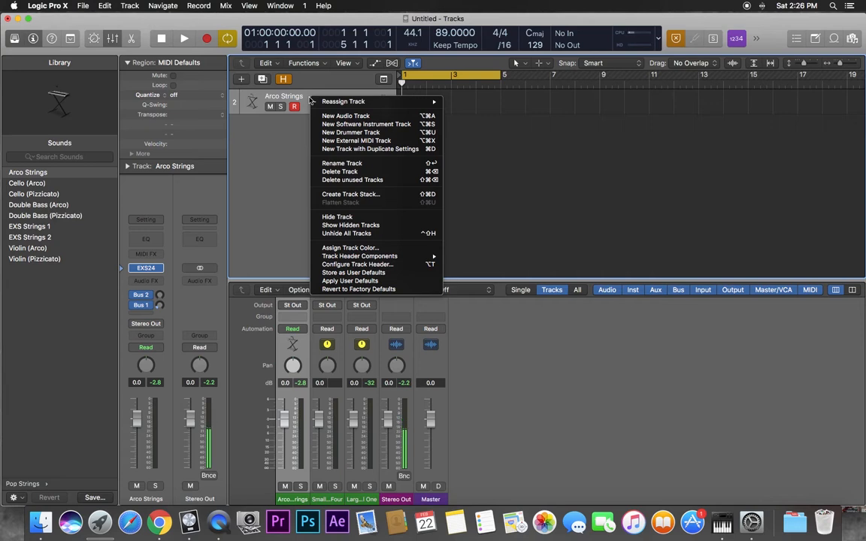
pyautogui.click(339, 135)
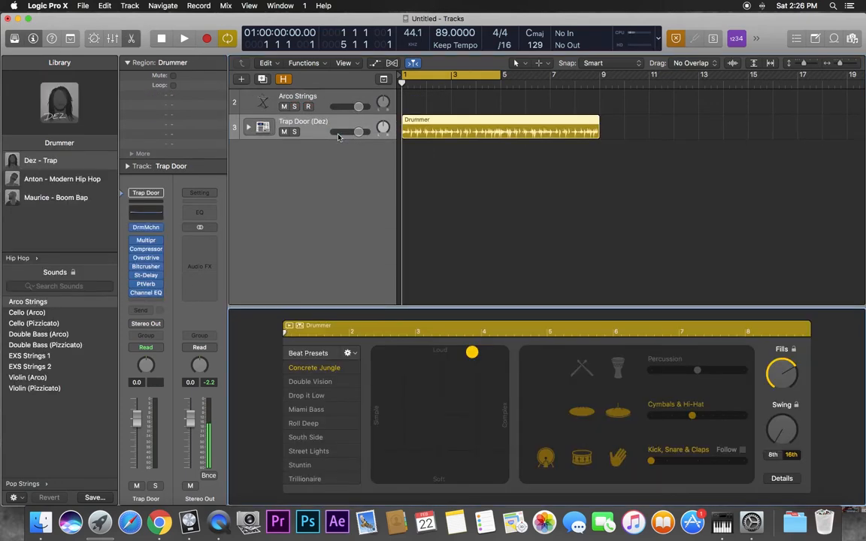
pyautogui.click(321, 100)
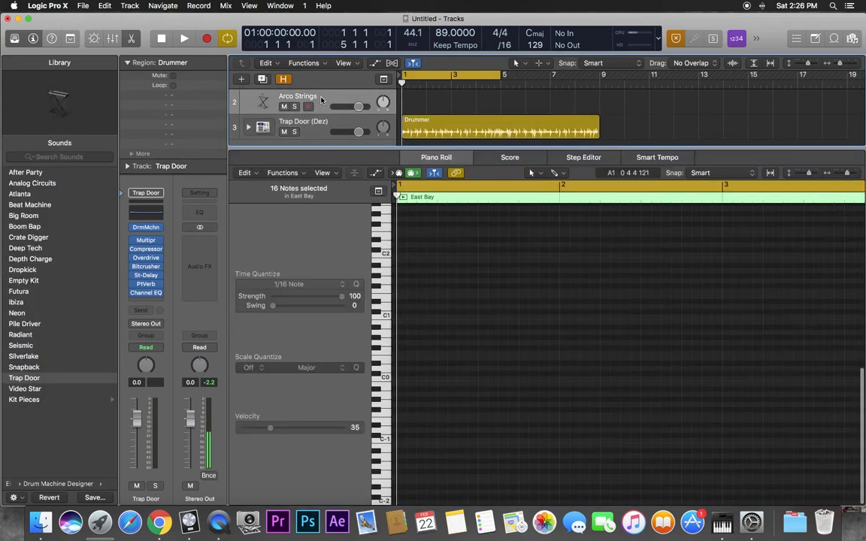
pyautogui.press('super+BackSpace')
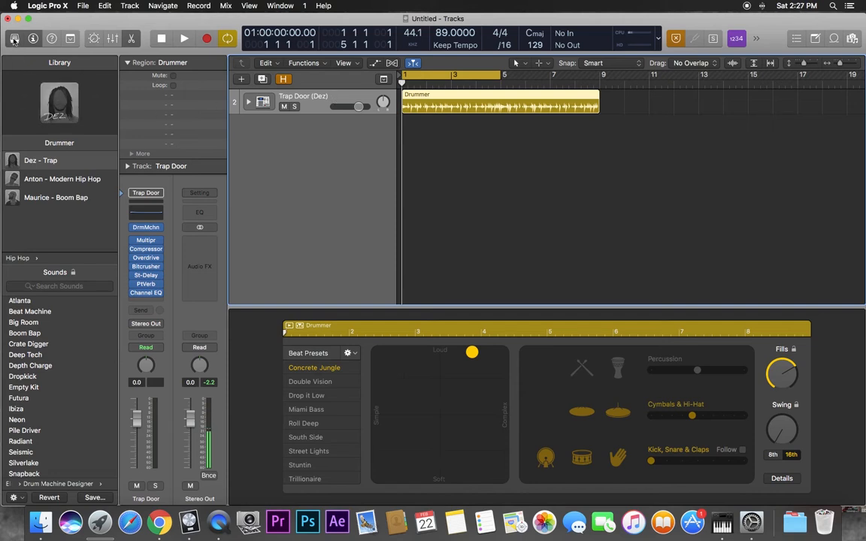
# Step: Assign the Rock drummer "Anders - Hard Rock" to the Drummer track and extend the cycle range to bar 9
pyautogui.click(18, 258)
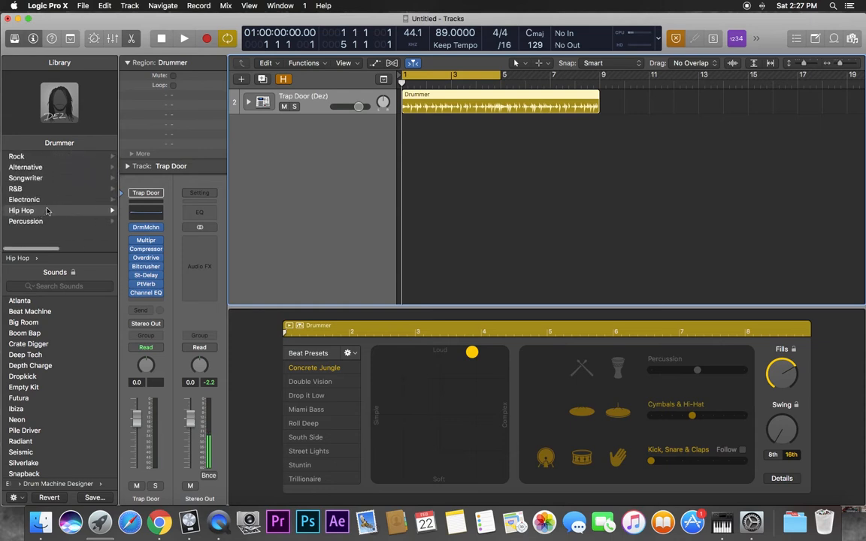
pyautogui.click(16, 155)
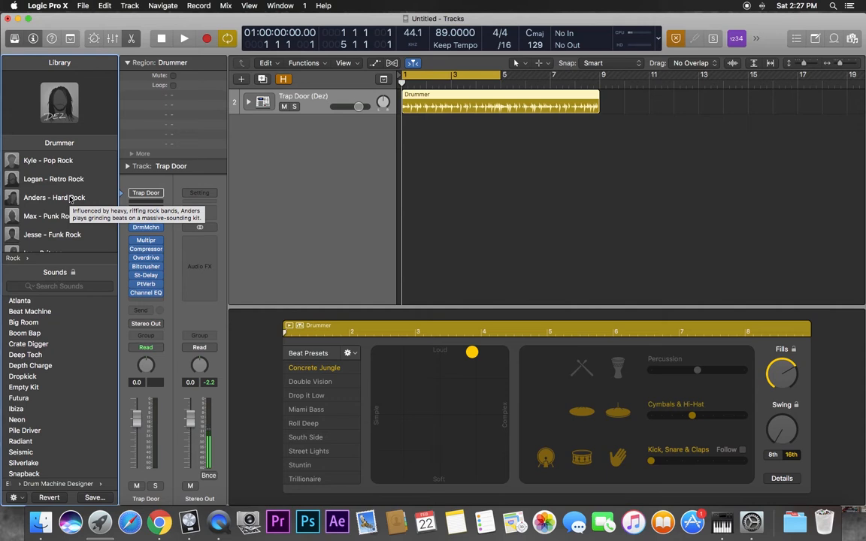
pyautogui.click(71, 199)
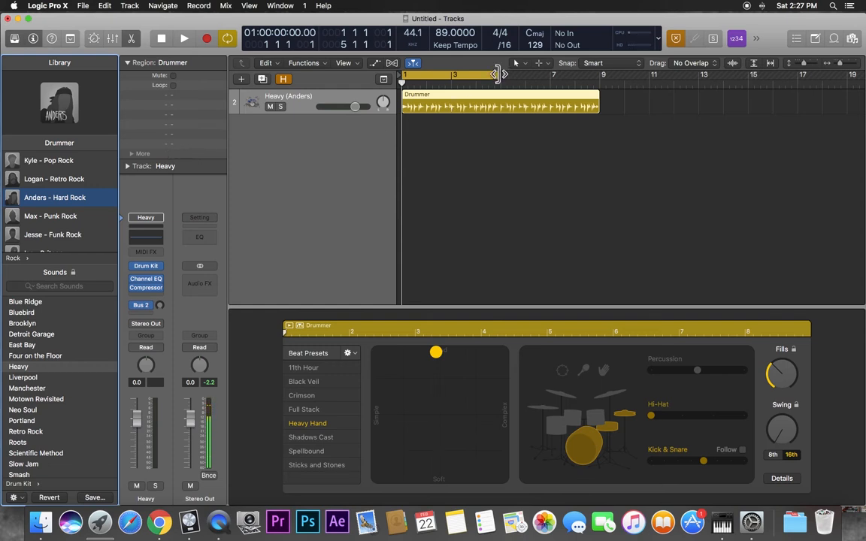
pyautogui.moveTo(502, 75); pyautogui.dragTo(599, 82)
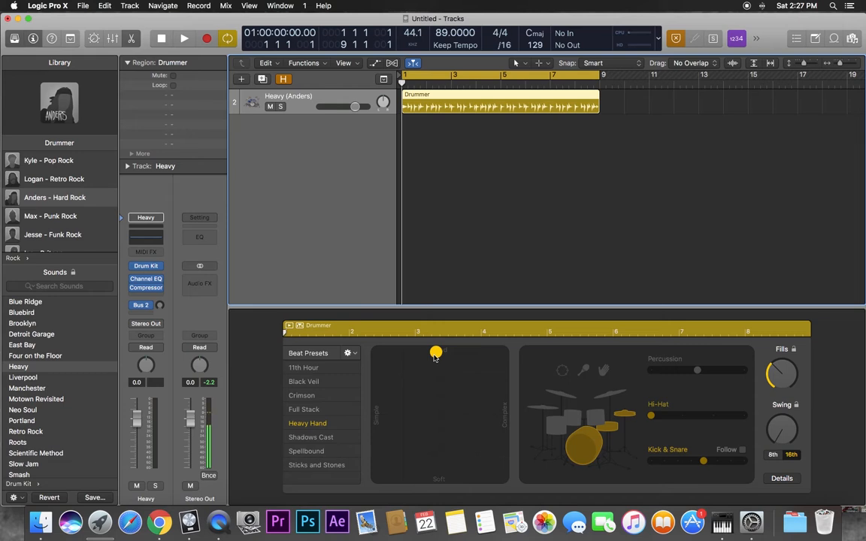
# Step: Look over the Drummer editor's beat controls, the other Rock drummers in the Library, and the track's Drum Kit plug-in
pyautogui.moveTo(436, 353)
pyautogui.mouseDown()
pyautogui.moveTo(475, 357)
pyautogui.moveTo(436, 354)
pyautogui.mouseUp()
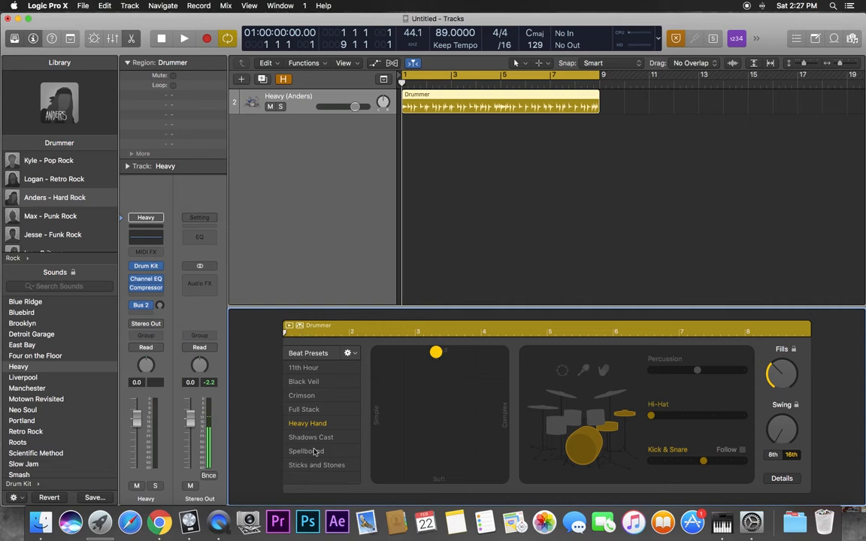
pyautogui.hscroll(-5, 42, 192)
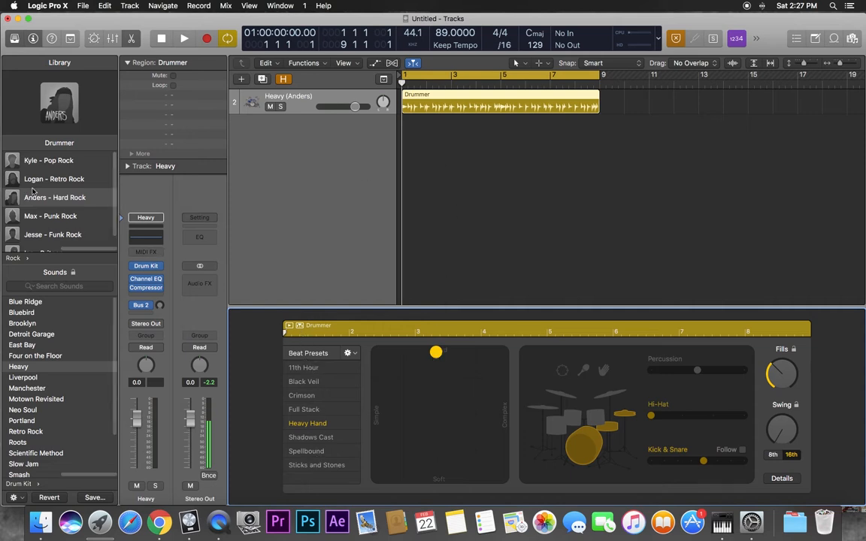
pyautogui.hscroll(5, 41, 192)
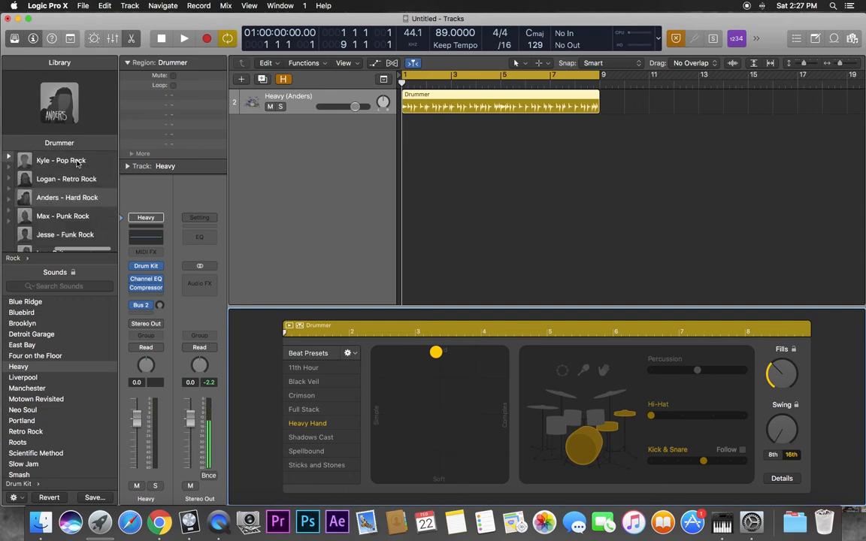
pyautogui.scroll(-2, 79, 214)
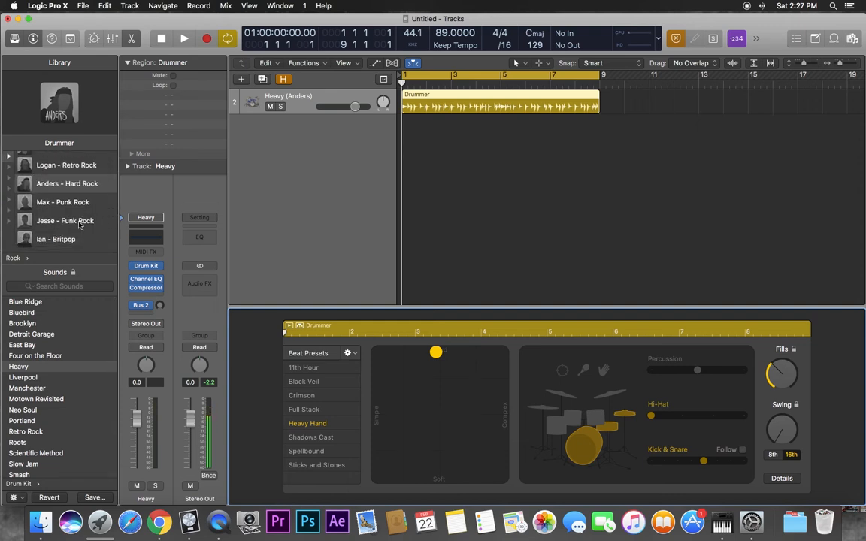
pyautogui.scroll(2, 80, 222)
pyautogui.scroll(-1, 80, 223)
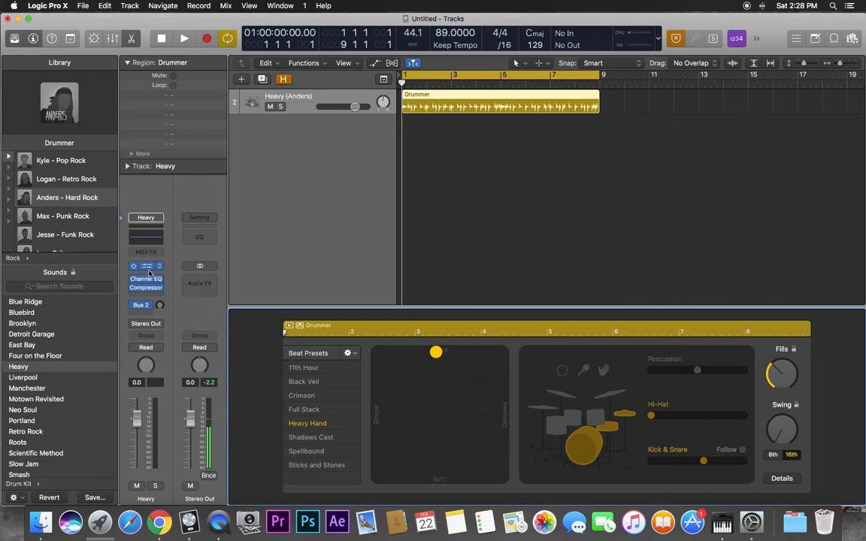
pyautogui.moveTo(150, 269)
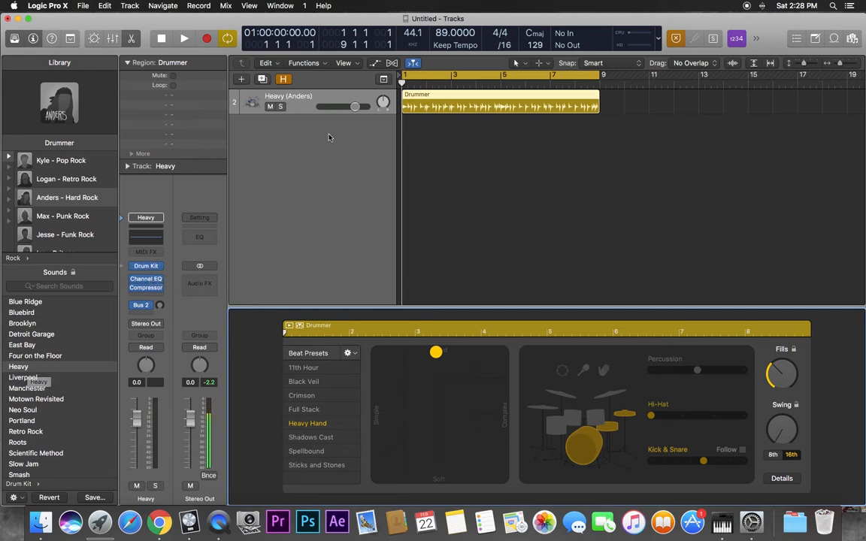
# Step: Add a new software instrument track below the Heavy (Anders) drummer track
pyautogui.rightClick(349, 101)
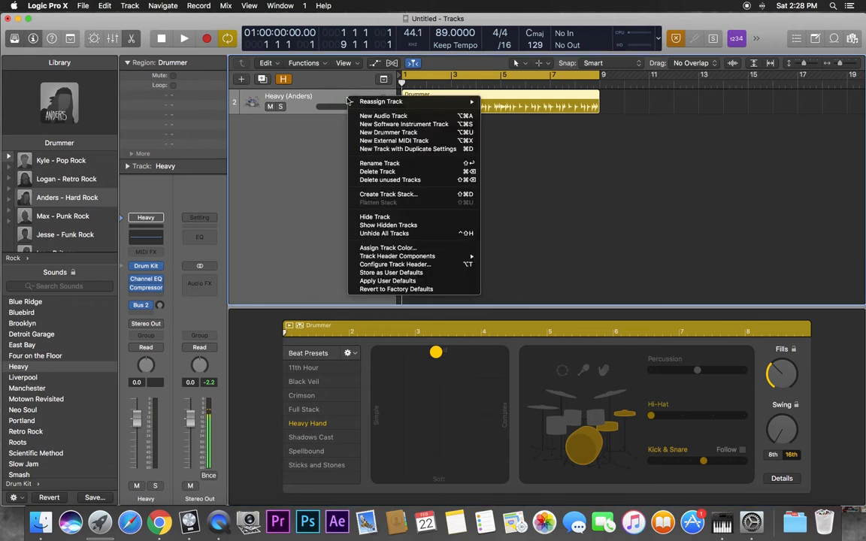
pyautogui.click(382, 124)
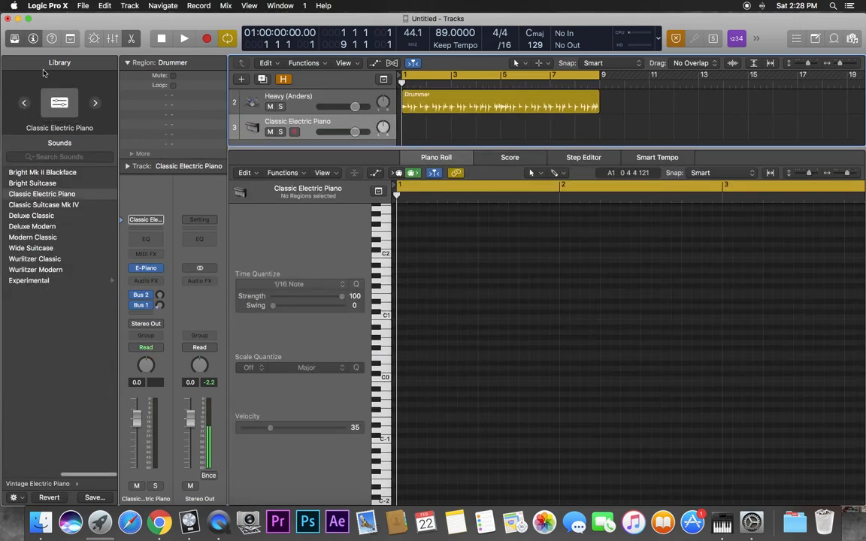
# Step: Hide the Library and the Inspector, and bring both back
pyautogui.click(14, 37)
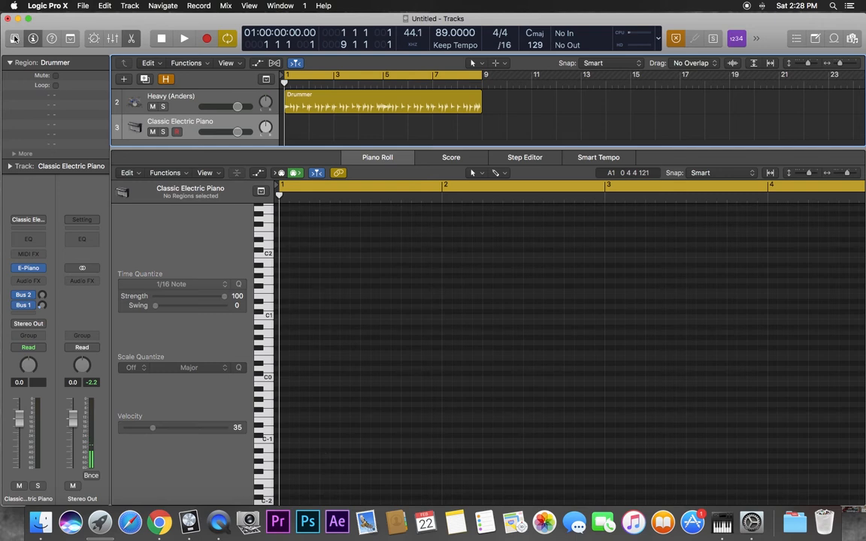
pyautogui.click(33, 38)
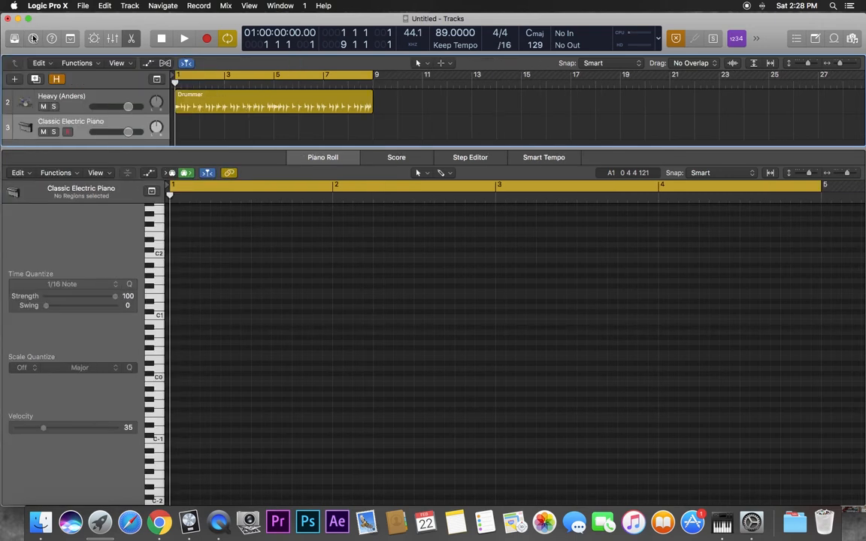
pyautogui.click(33, 38)
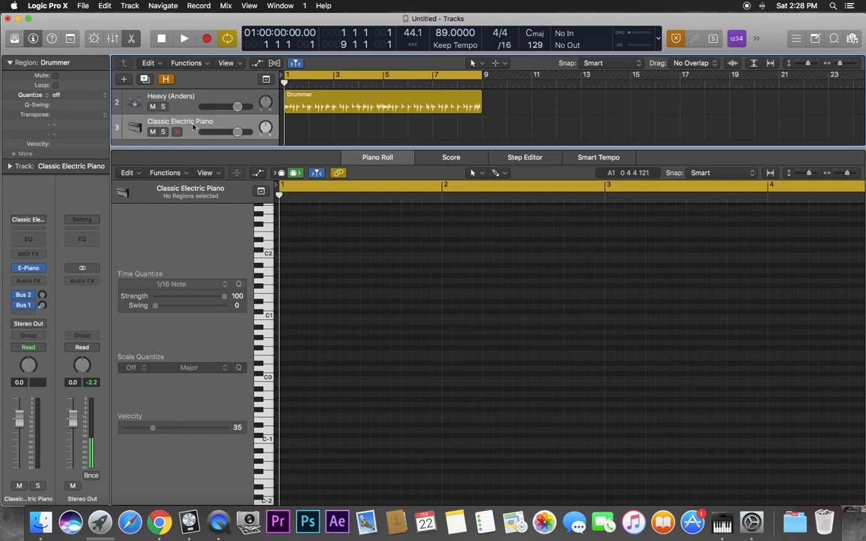
pyautogui.click(10, 37)
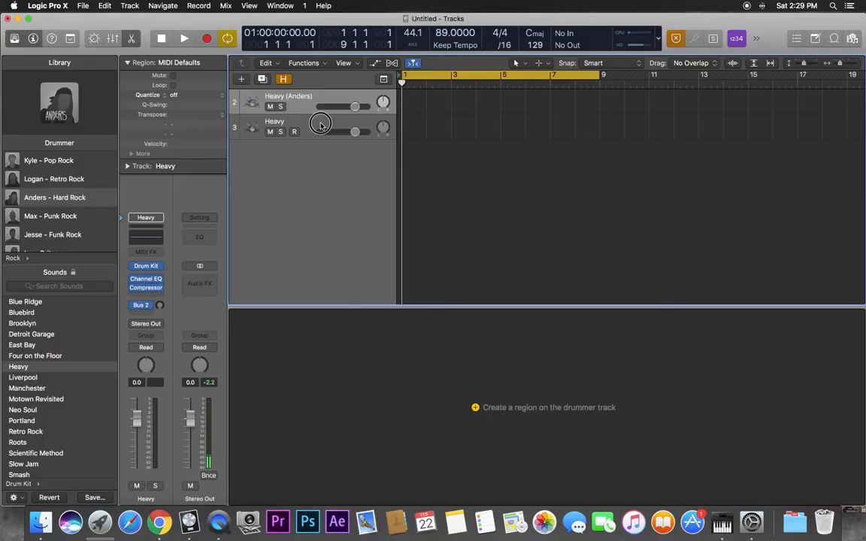
# Step: Select the Heavy software instrument track, close its Piano Roll editor, and insert the Arpeggiator MIDI effect
pyautogui.click(321, 126)
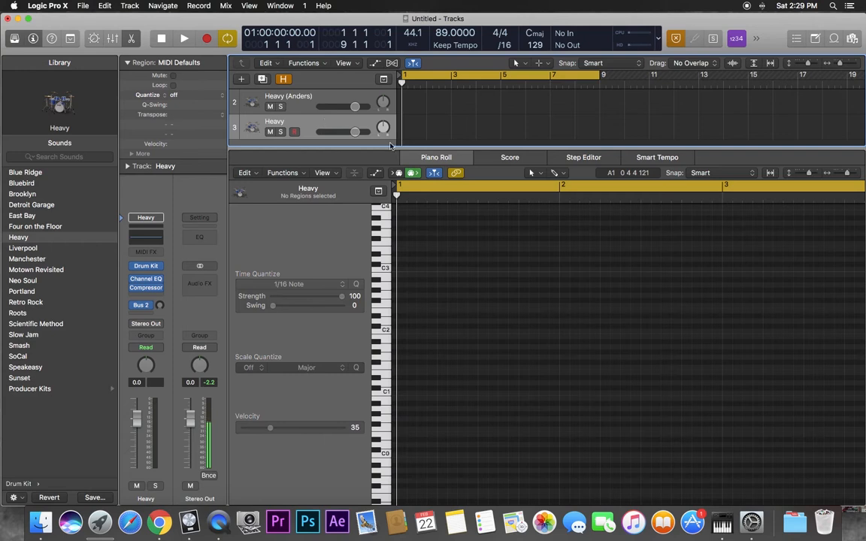
pyautogui.click(436, 158)
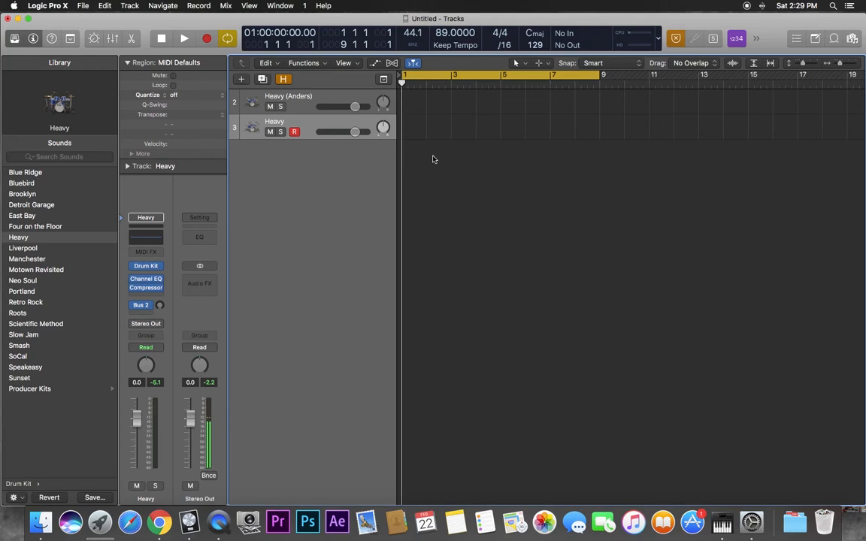
pyautogui.click(159, 254)
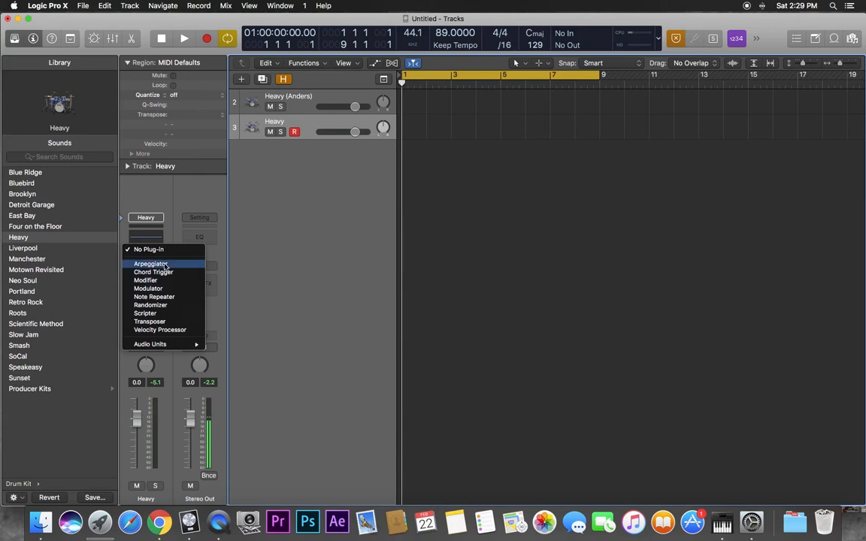
pyautogui.click(165, 265)
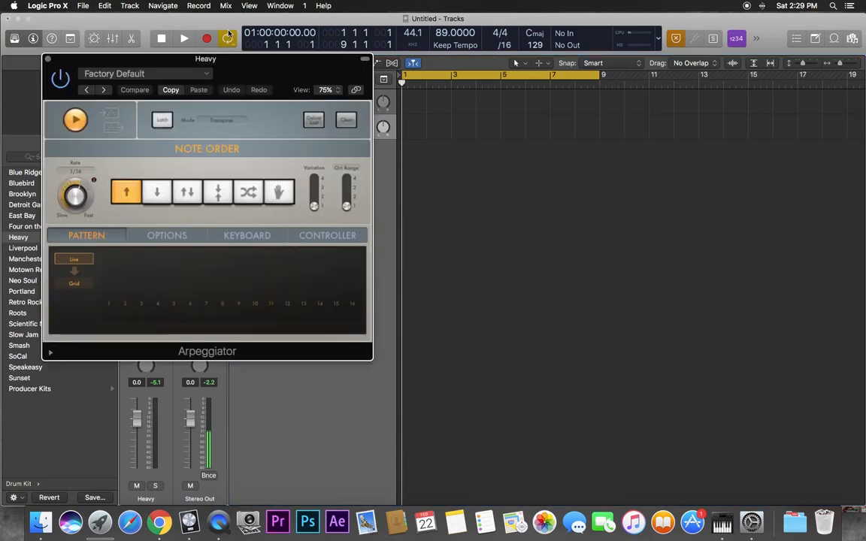
# Step: Load the Bouncing Funk preset in the Arpeggiator and move its window clear of the tracks and channel strip
pyautogui.moveTo(233, 66); pyautogui.dragTo(674, 140)
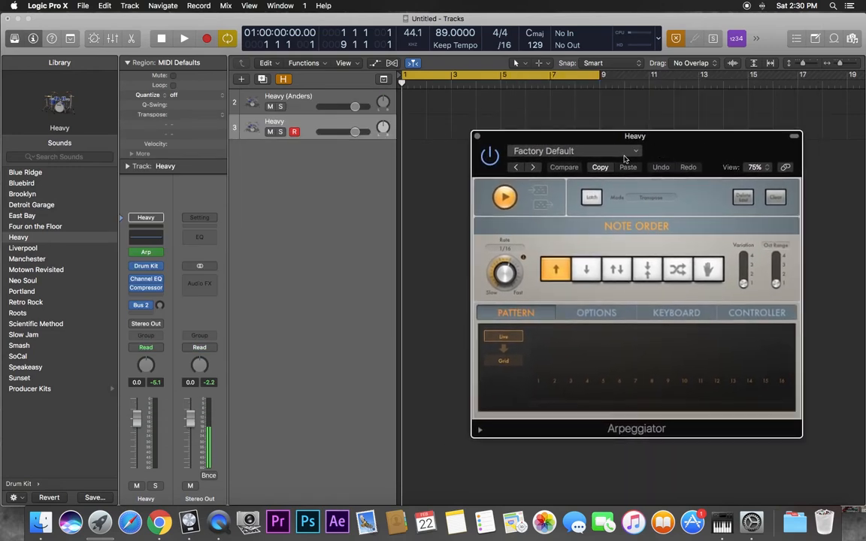
pyautogui.click(633, 153)
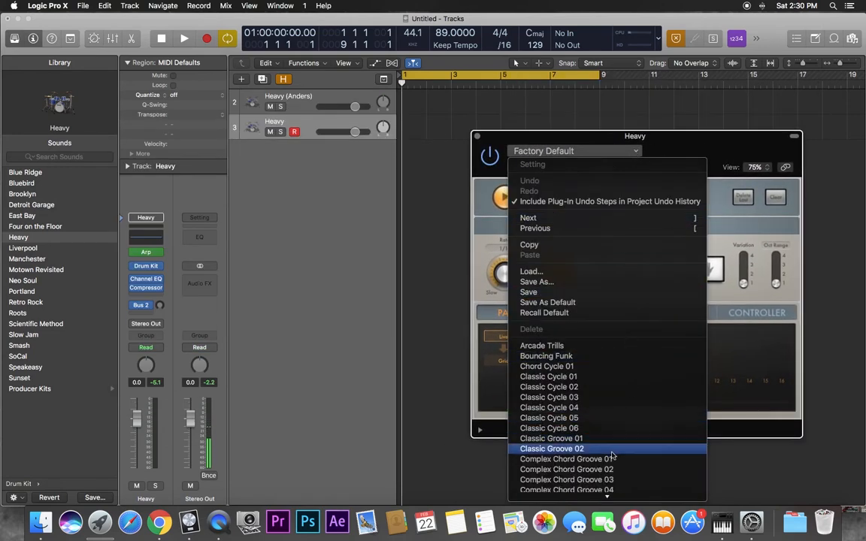
pyautogui.click(555, 357)
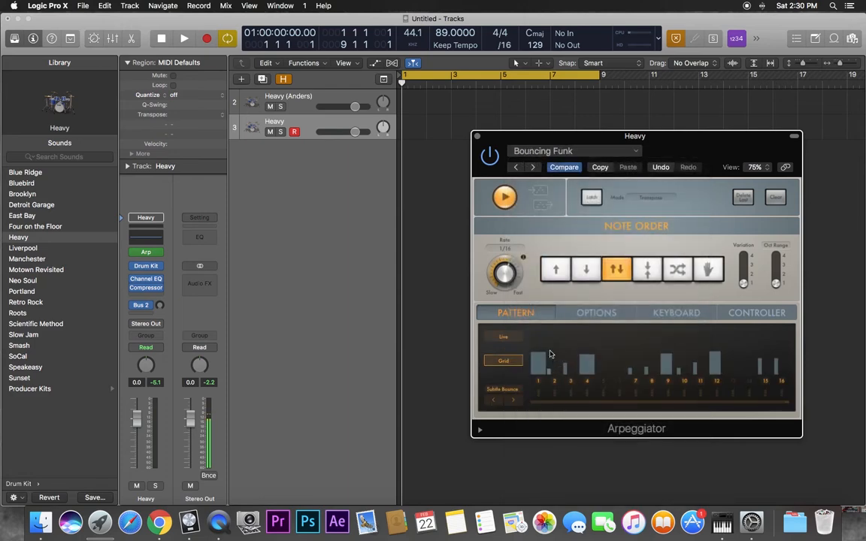
pyautogui.moveTo(555, 137); pyautogui.dragTo(499, 176)
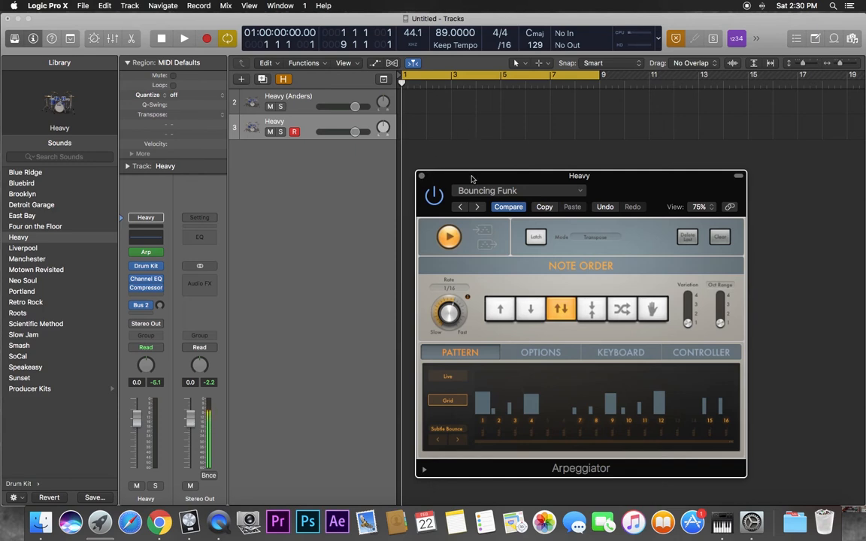
pyautogui.moveTo(472, 177); pyautogui.dragTo(406, 204)
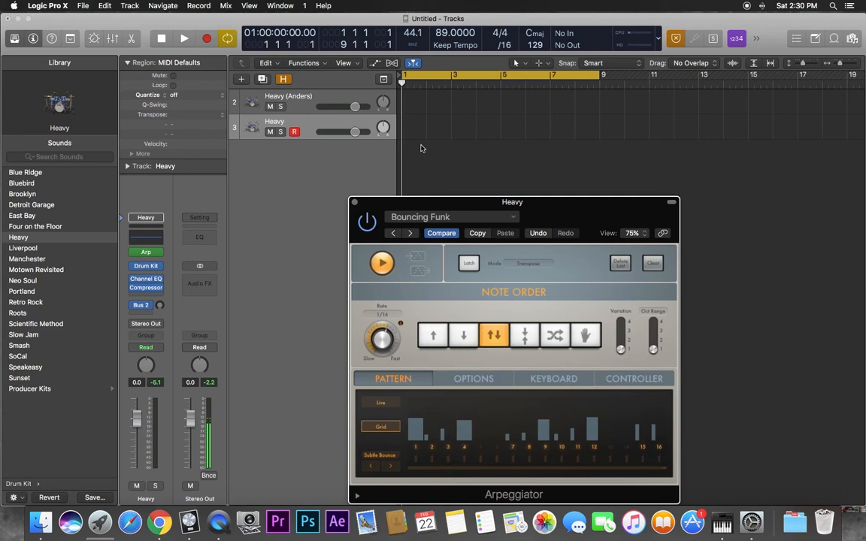
# Step: Record a held two-note part on the Heavy software instrument track and shorten the cycle range to end at bar 5
pyautogui.press('r')
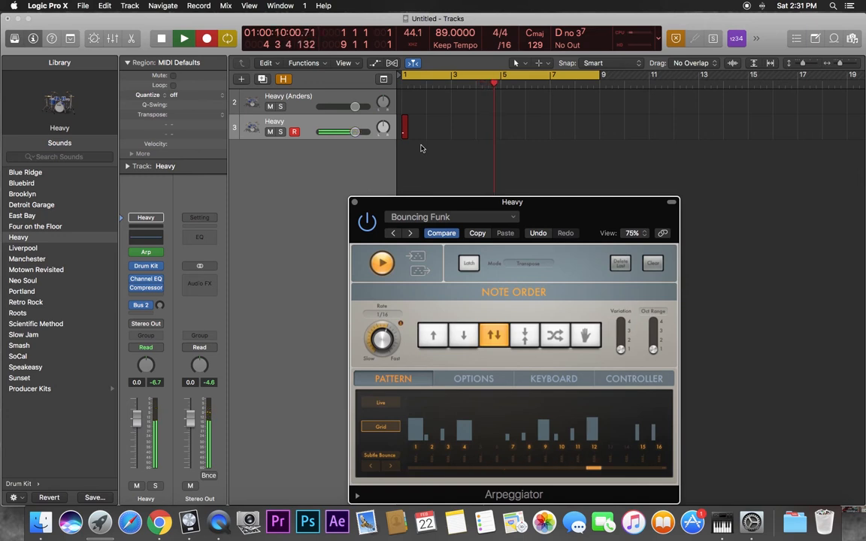
pyautogui.press('space')
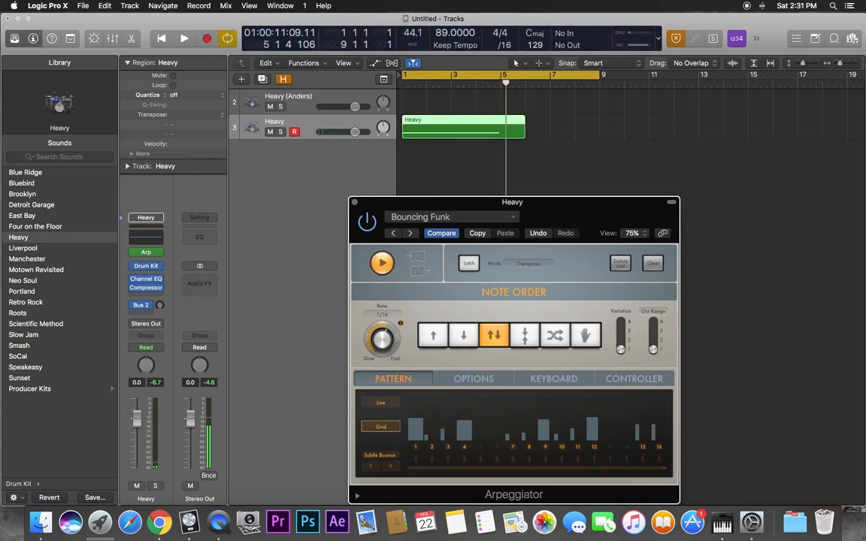
pyautogui.moveTo(602, 76); pyautogui.dragTo(502, 82)
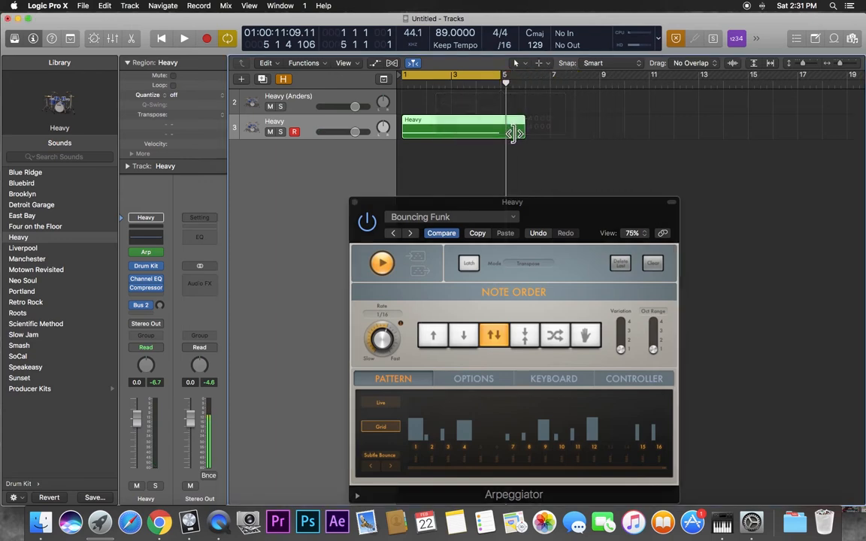
# Step: Open the recorded Heavy region in the Piano Roll and quantize both of its notes to 1/16 Note
pyautogui.click(441, 121)
pyautogui.doubleClick(441, 122)
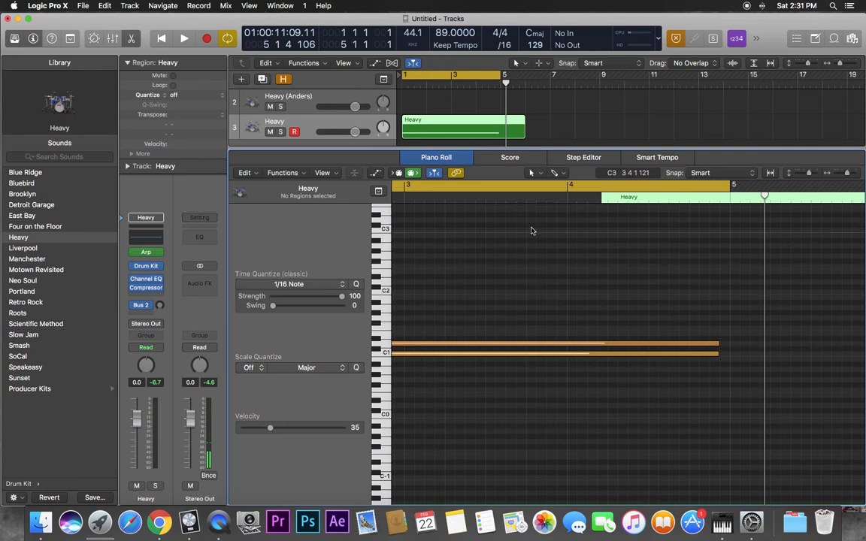
pyautogui.press('Return')
pyautogui.scroll(-1, 531, 231)
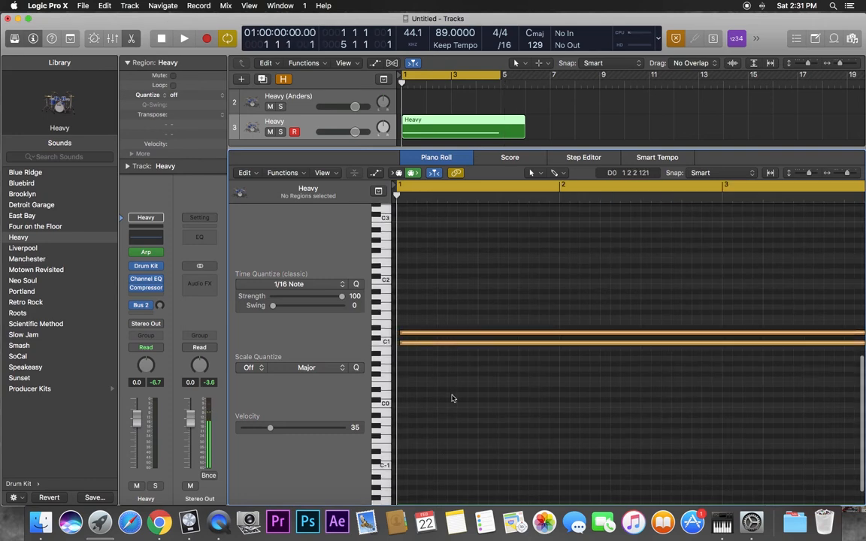
pyautogui.moveTo(452, 396); pyautogui.dragTo(467, 317)
pyautogui.rightClick(464, 335)
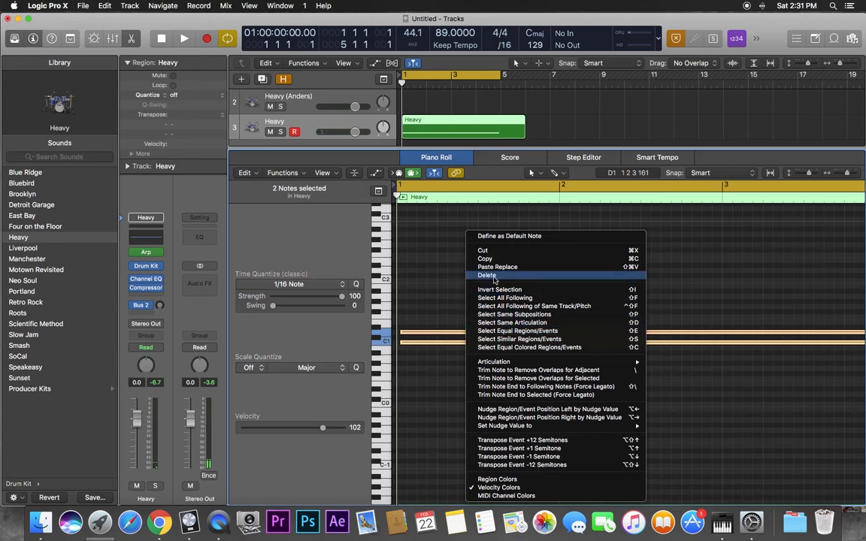
pyautogui.click(356, 285)
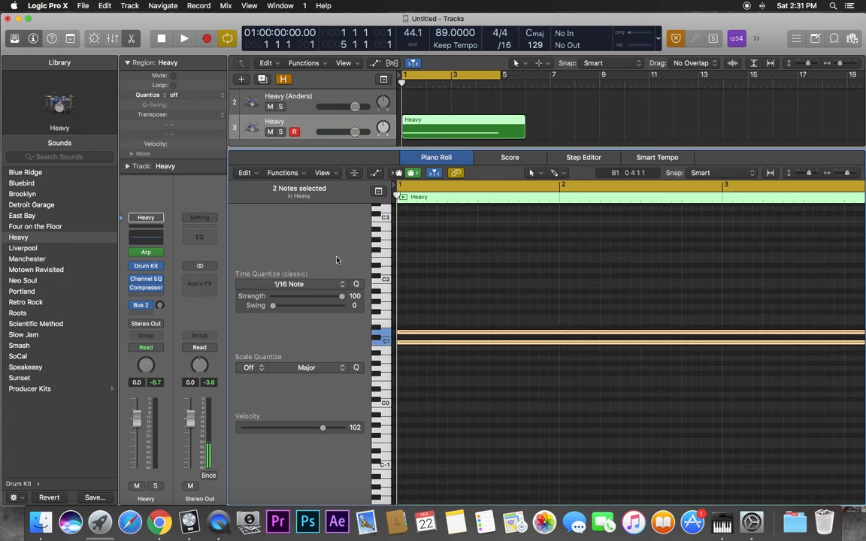
# Step: Split the Heavy region at bar 5 and delete the leftover part after the split
pyautogui.click(500, 83)
pyautogui.click(510, 126)
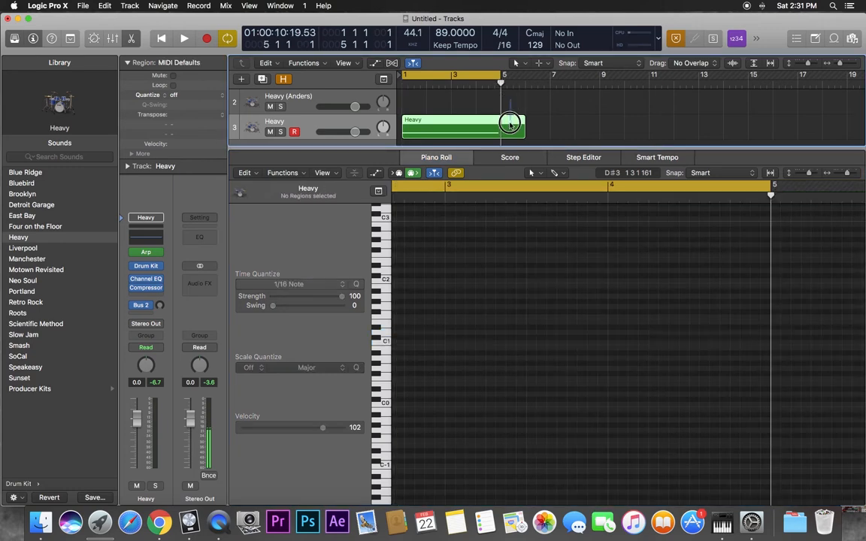
pyautogui.press('super+t')
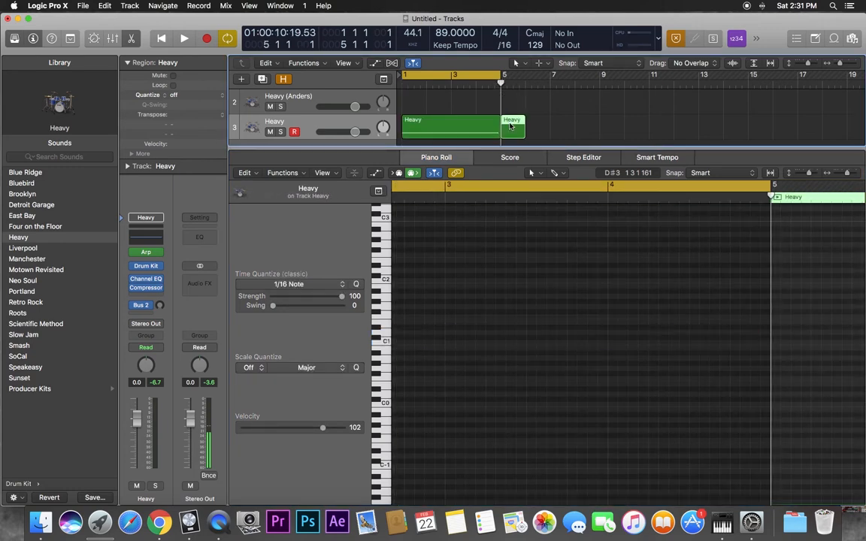
pyautogui.press('Delete')
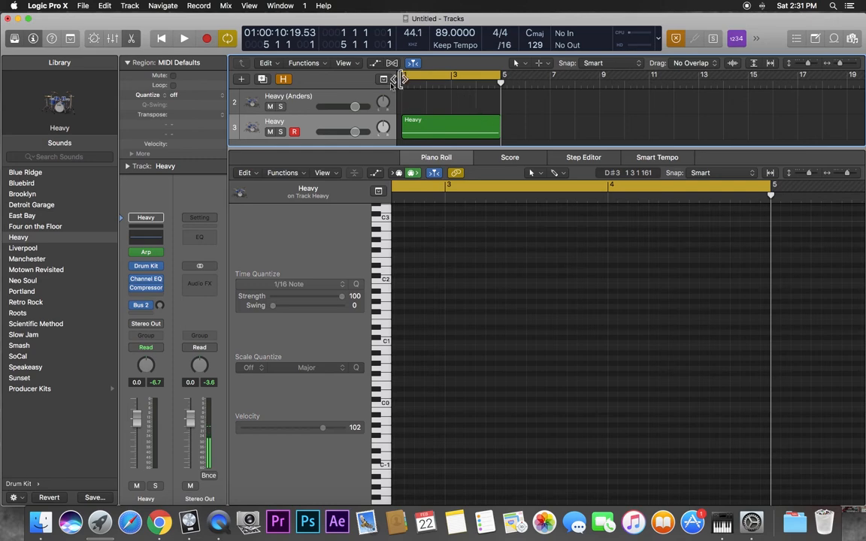
# Step: Compare the Heavy (Anders) drummer track with the Heavy instrument track, and play the trimmed Heavy region from the start
pyautogui.click(346, 98)
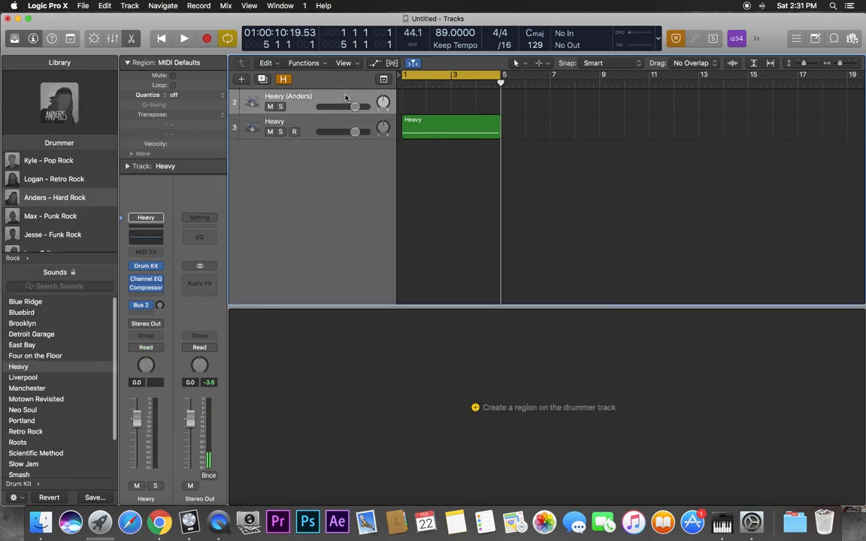
pyautogui.click(311, 121)
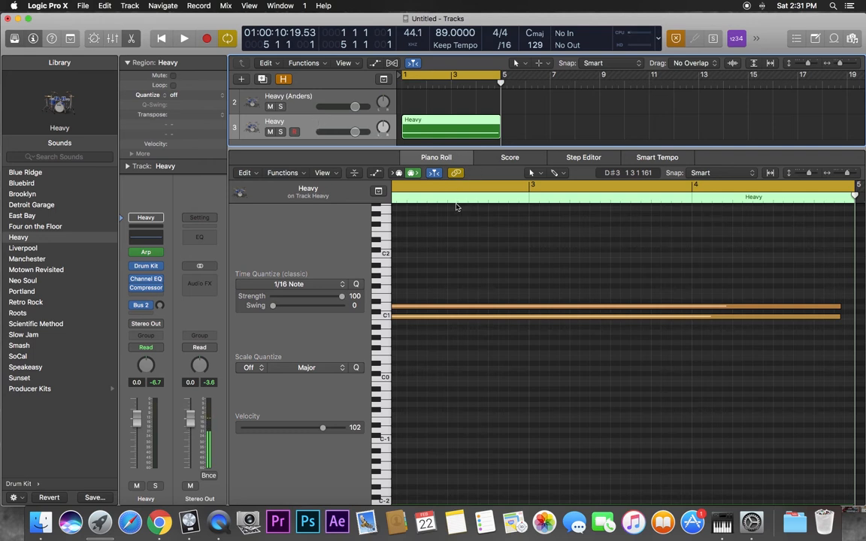
pyautogui.press('Return')
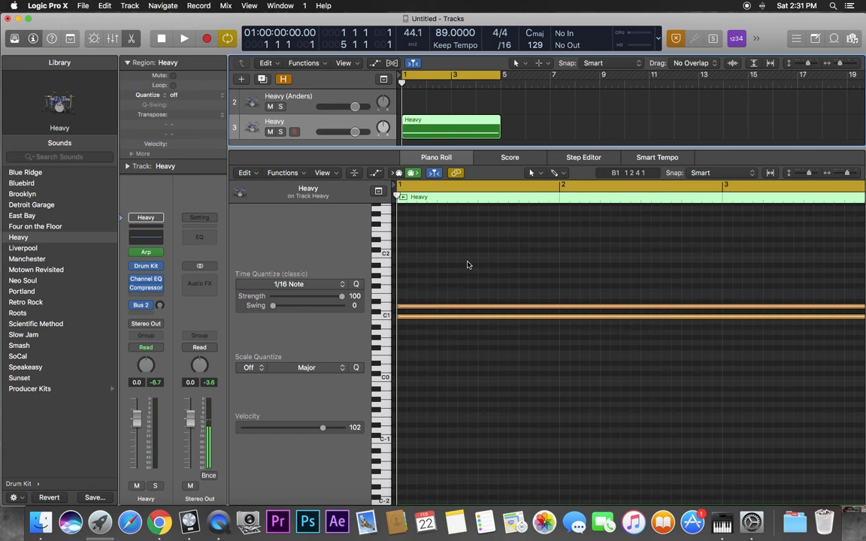
pyautogui.press('space')
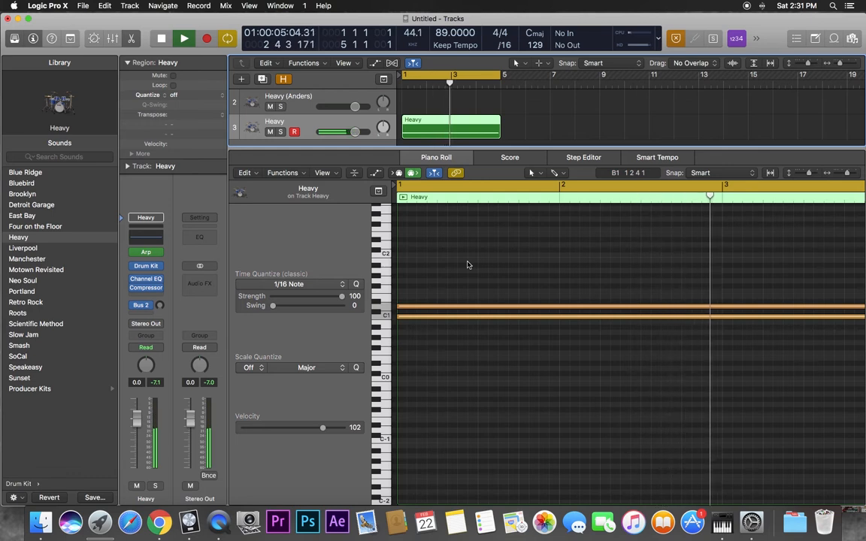
pyautogui.press('space')
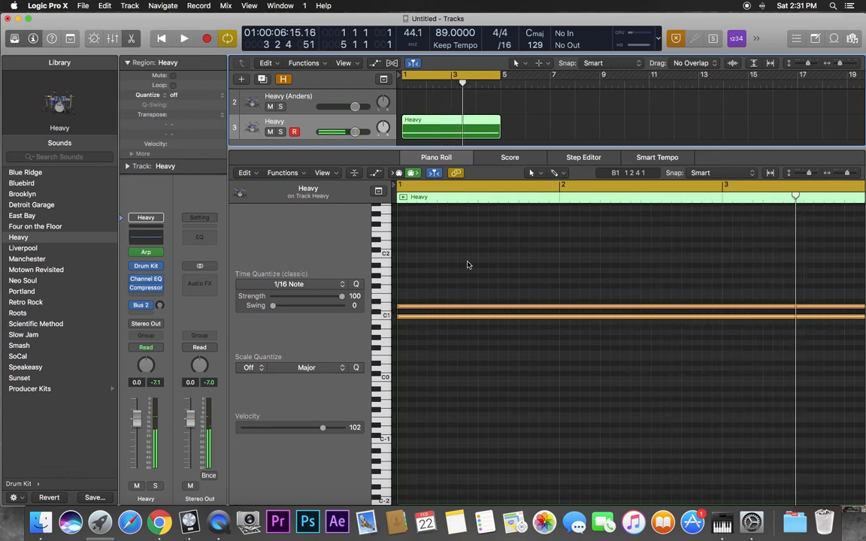
pyautogui.press('Return')
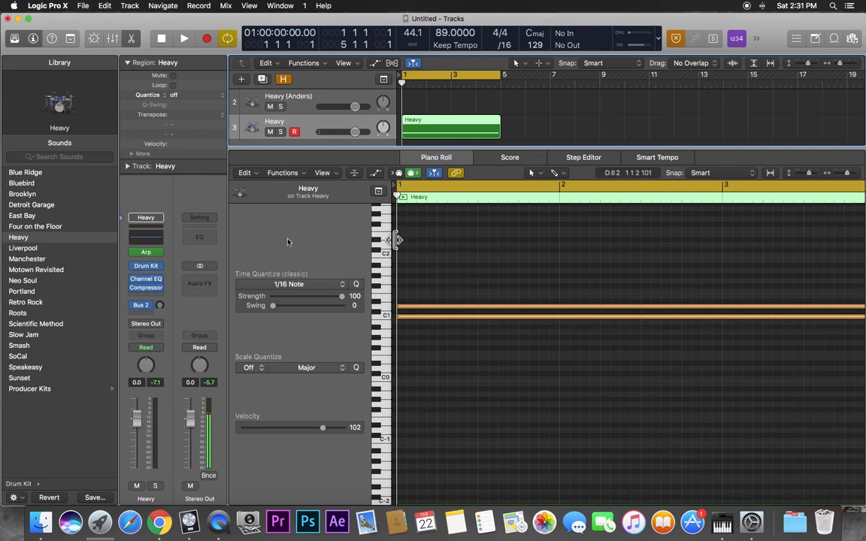
# Step: Reopen the Arpeggiator on the Heavy track, view its settings clear of the channel strip and region, and close it
pyautogui.click(145, 254)
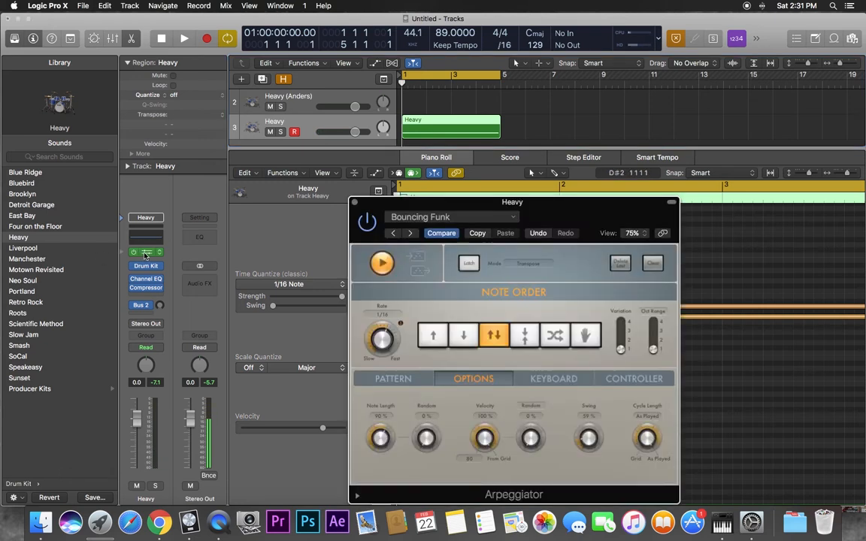
pyautogui.moveTo(472, 202); pyautogui.dragTo(276, 131)
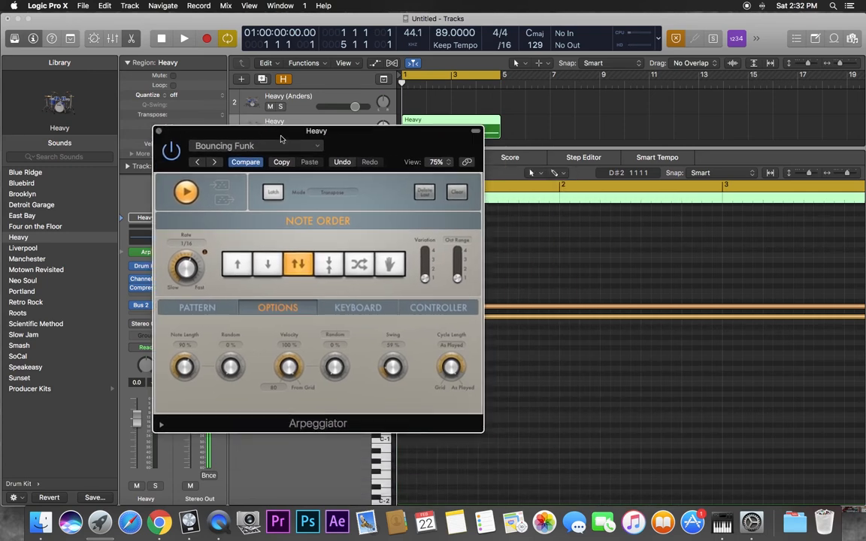
pyautogui.moveTo(328, 136); pyautogui.dragTo(680, 105)
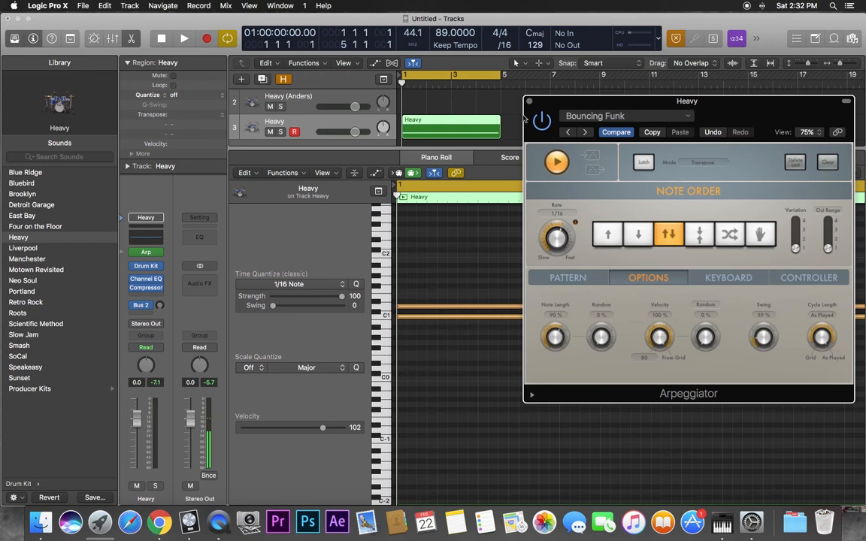
pyautogui.click(529, 102)
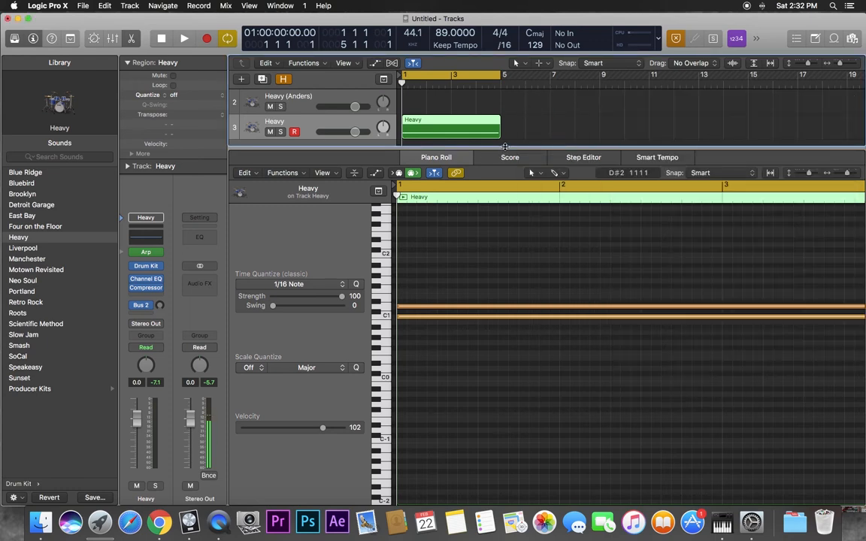
# Step: Make the tracks area taller and add a new track with duplicate settings of the Heavy software instrument track
pyautogui.moveTo(505, 145); pyautogui.dragTo(501, 227)
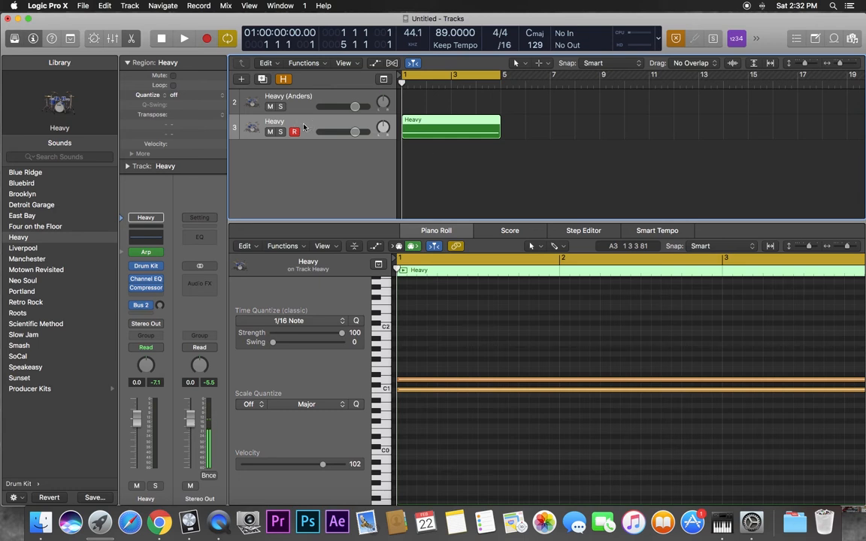
pyautogui.click(263, 80)
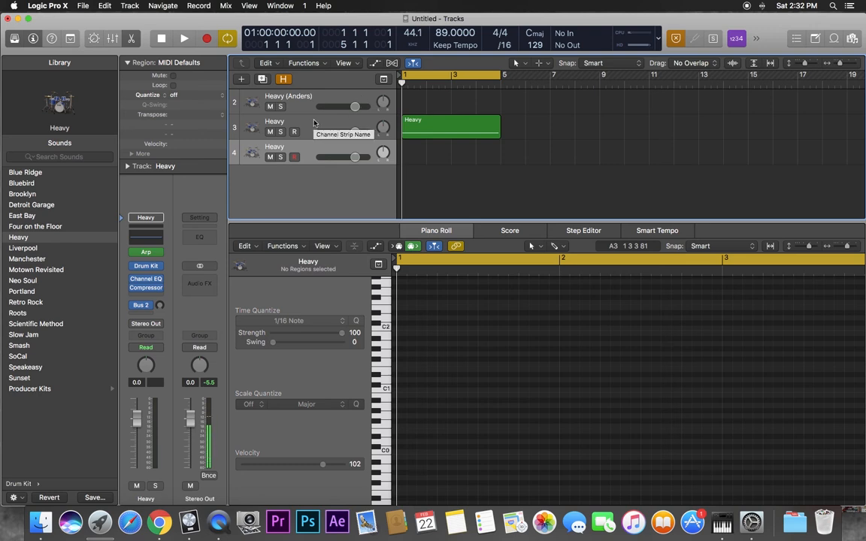
# Step: Replace the Drum Kit Designer on track 3 with a stereo External Instrument and look through its MIDI Destination choices
pyautogui.click(314, 123)
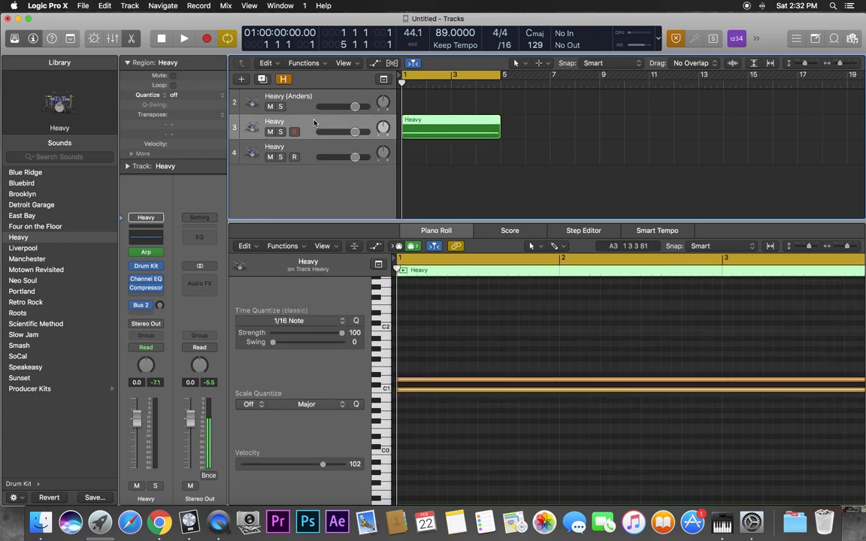
pyautogui.moveTo(133, 252)
pyautogui.click(146, 238)
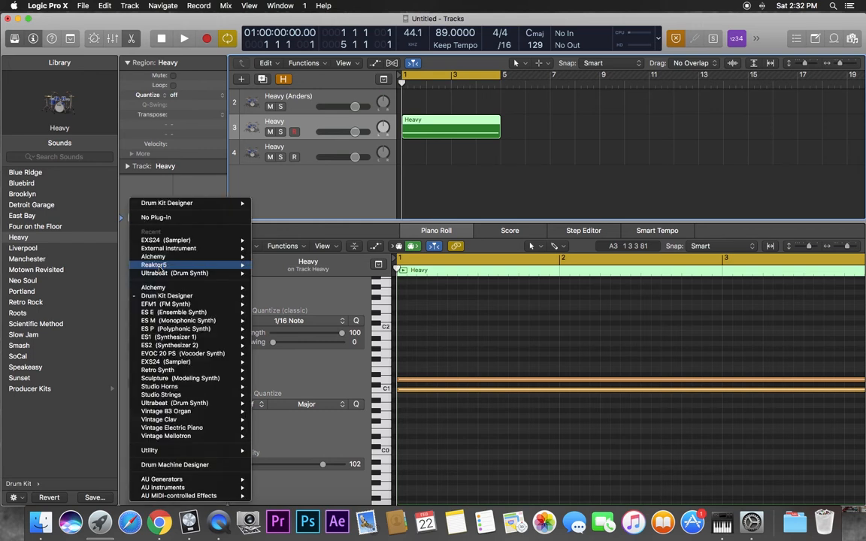
pyautogui.moveTo(174, 453)
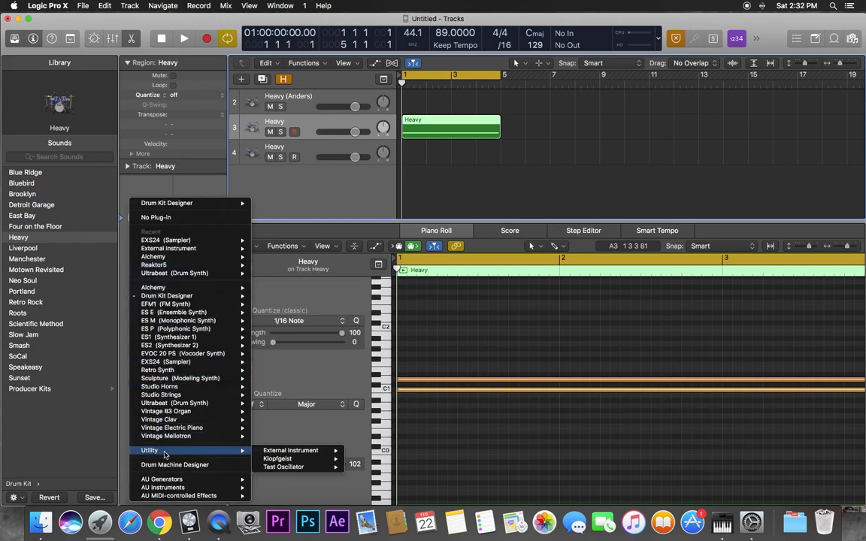
pyautogui.moveTo(316, 451)
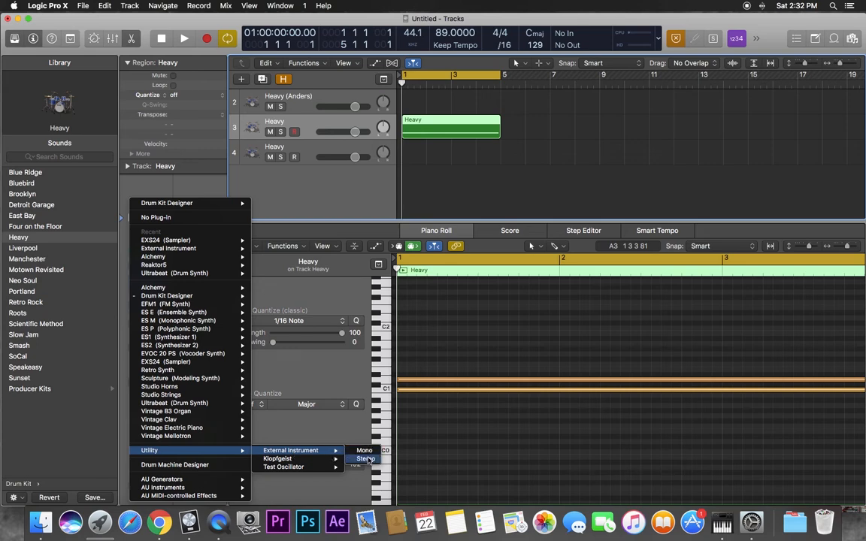
pyautogui.click(366, 459)
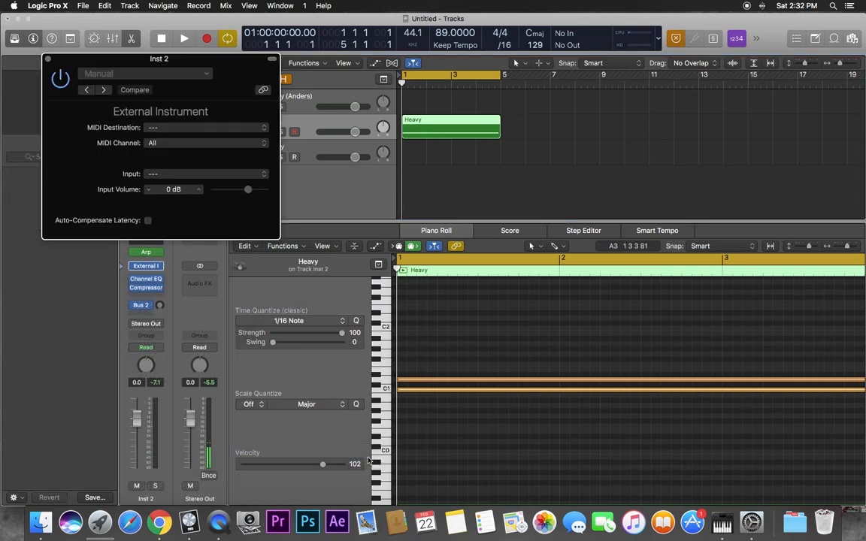
pyautogui.moveTo(217, 60); pyautogui.dragTo(631, 95)
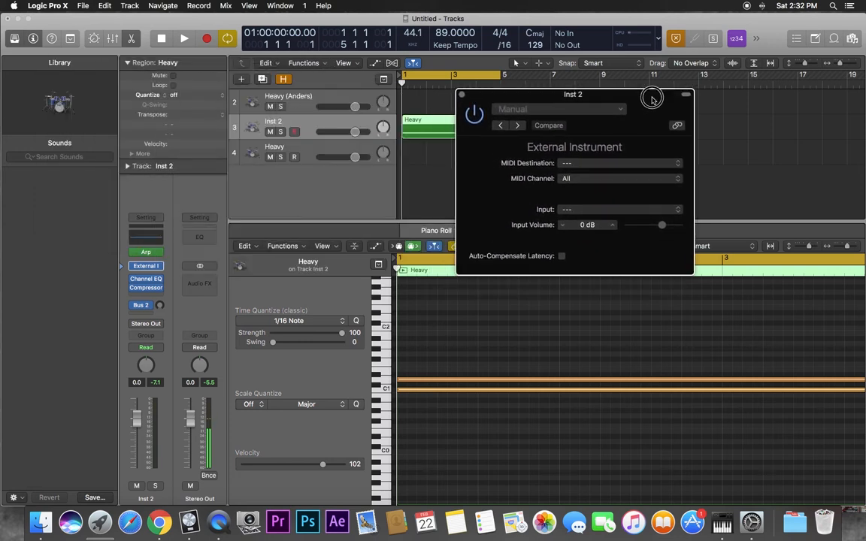
pyautogui.click(677, 164)
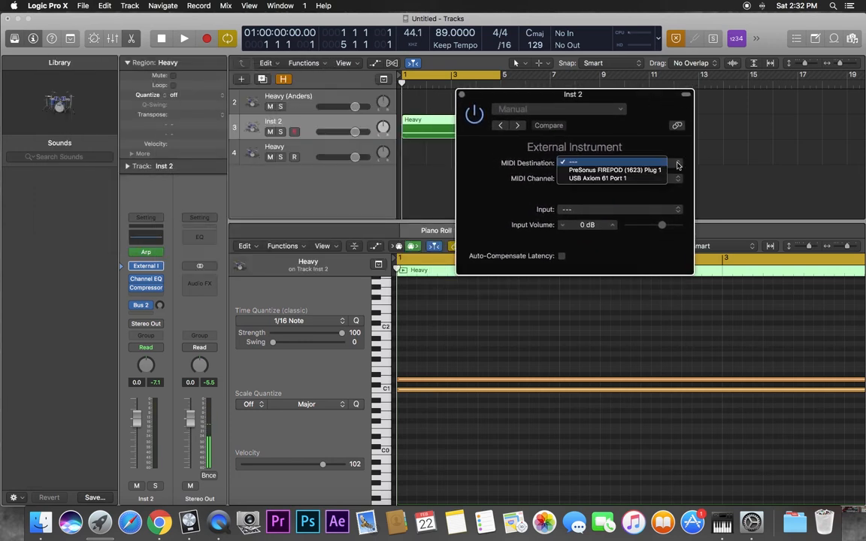
pyautogui.click(598, 127)
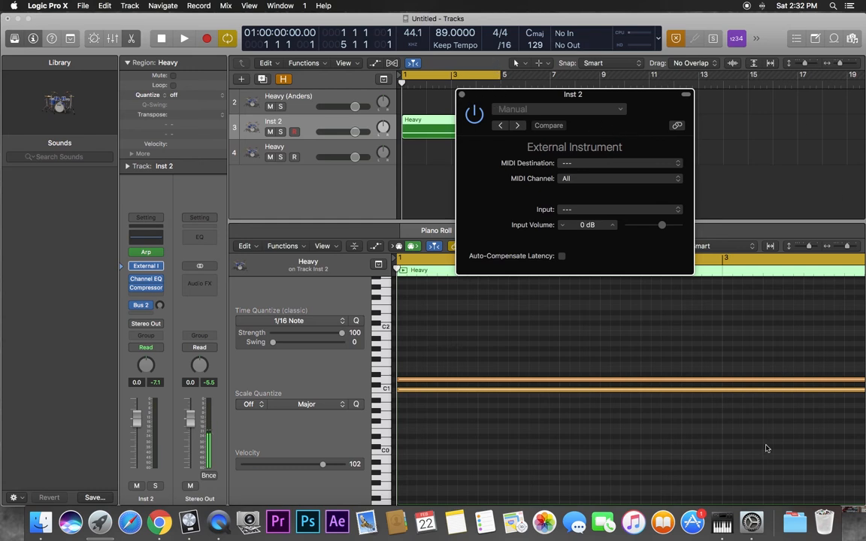
# Step: Find and open the Audio MIDI Setup application and show its MIDI Studio
pyautogui.click(833, 6)
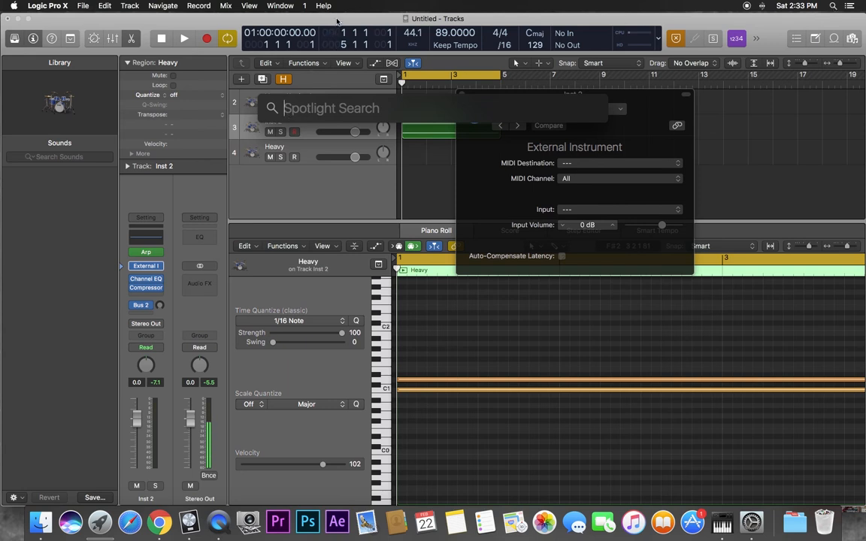
pyautogui.write('audio MIDI Setup')
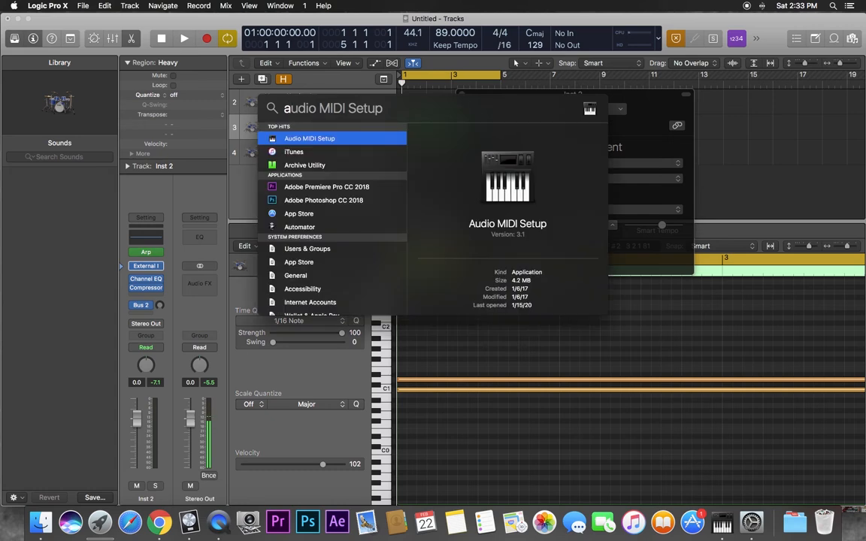
pyautogui.press('Return')
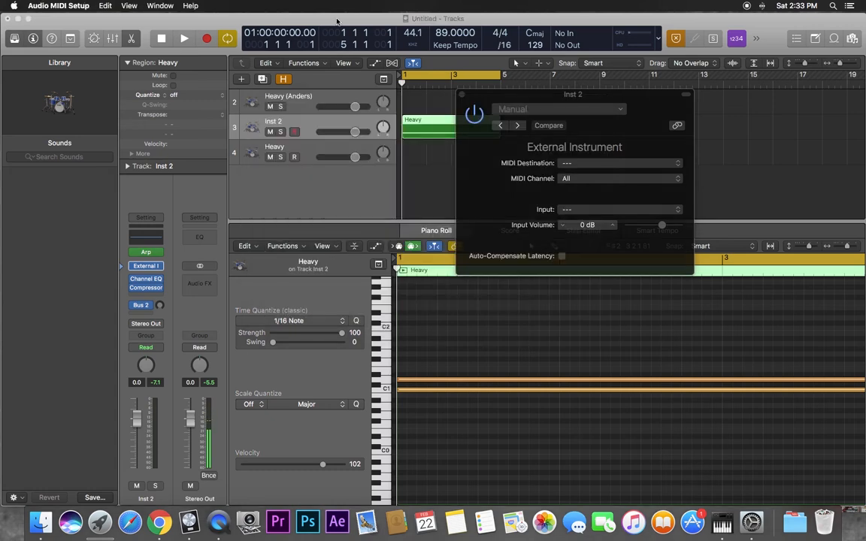
pyautogui.click(157, 6)
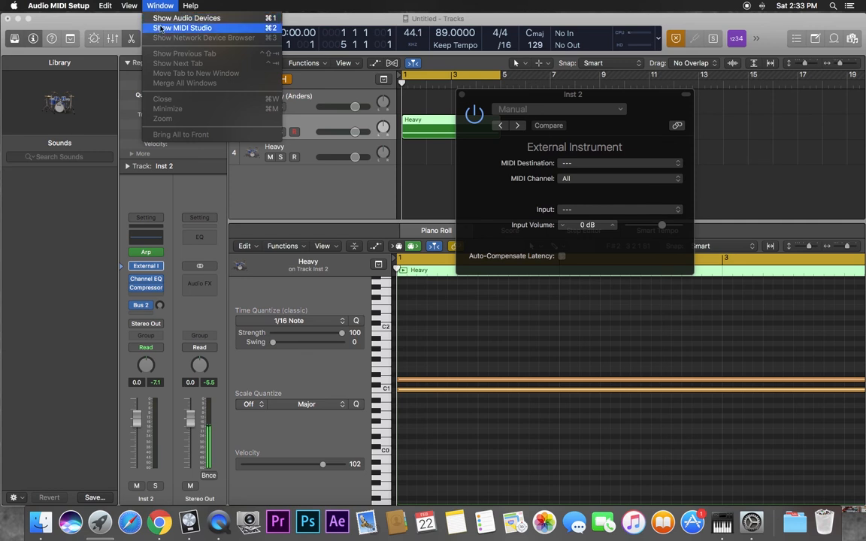
pyautogui.click(162, 29)
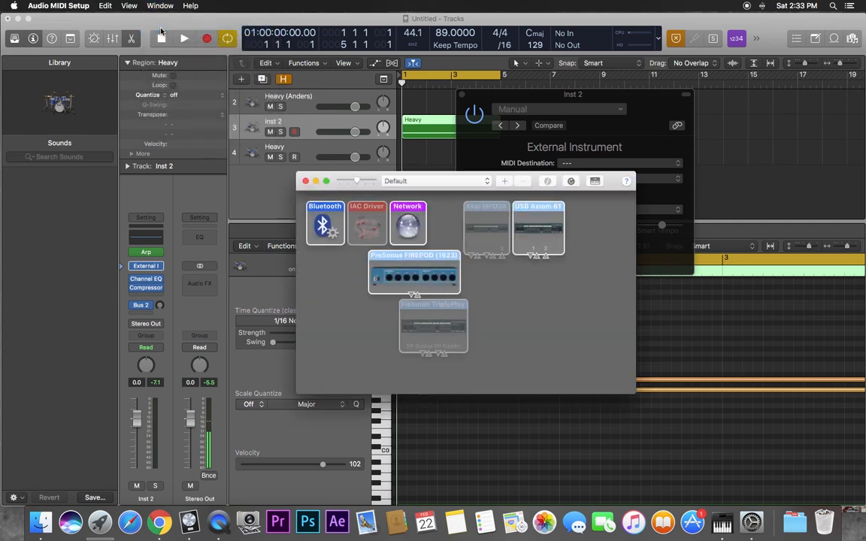
# Step: Bring the IAC Driver online in its properties and close the properties and the MIDI Studio
pyautogui.doubleClick(365, 217)
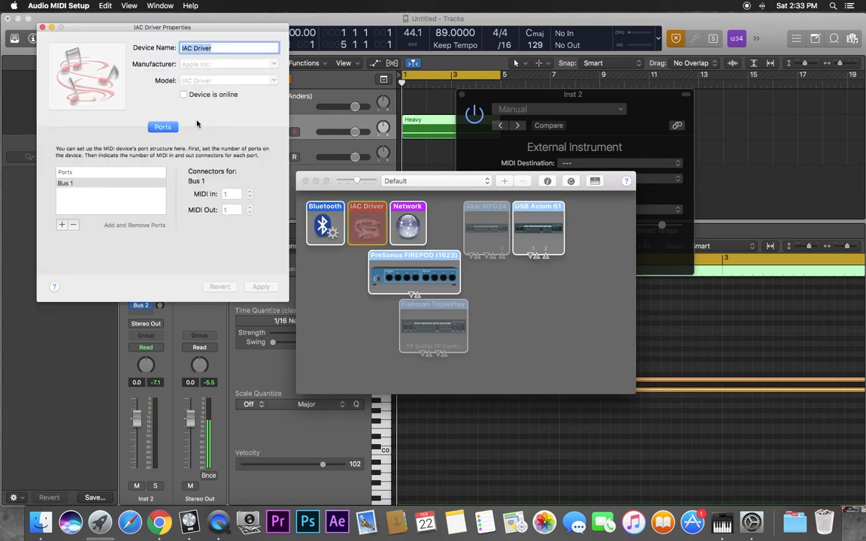
pyautogui.click(184, 96)
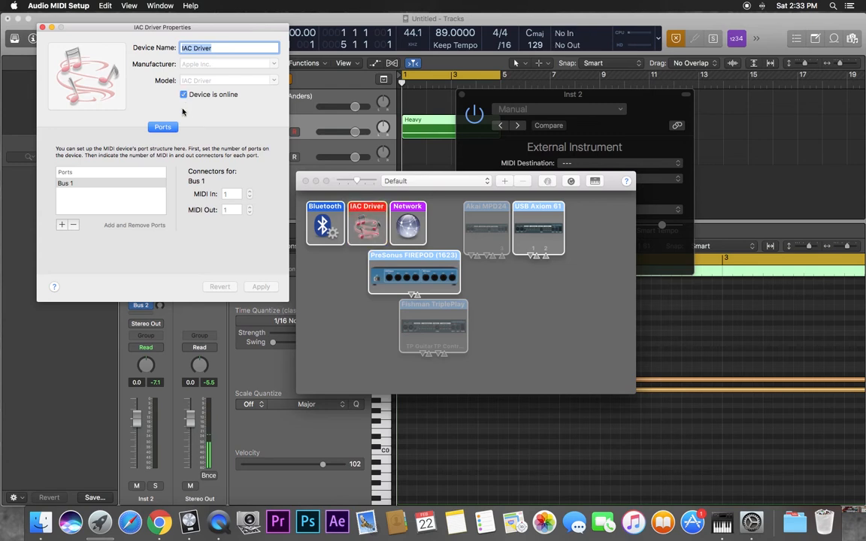
pyautogui.click(42, 28)
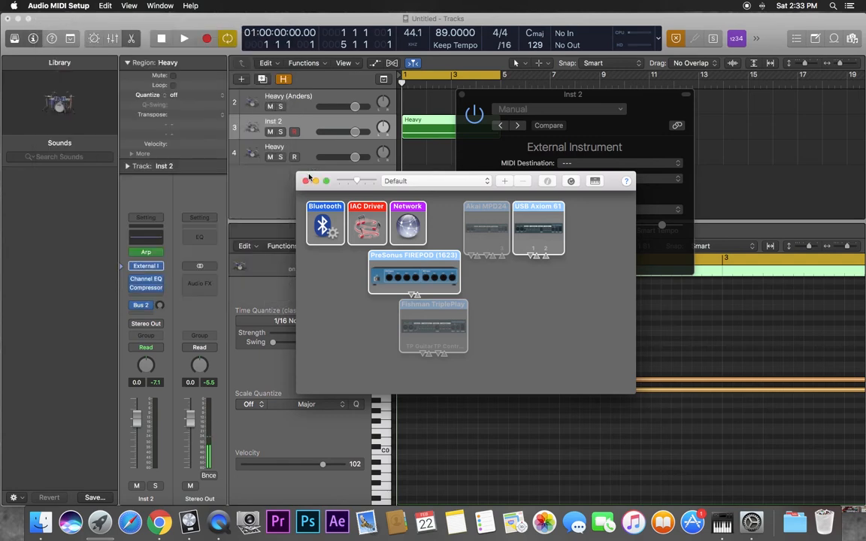
pyautogui.click(305, 181)
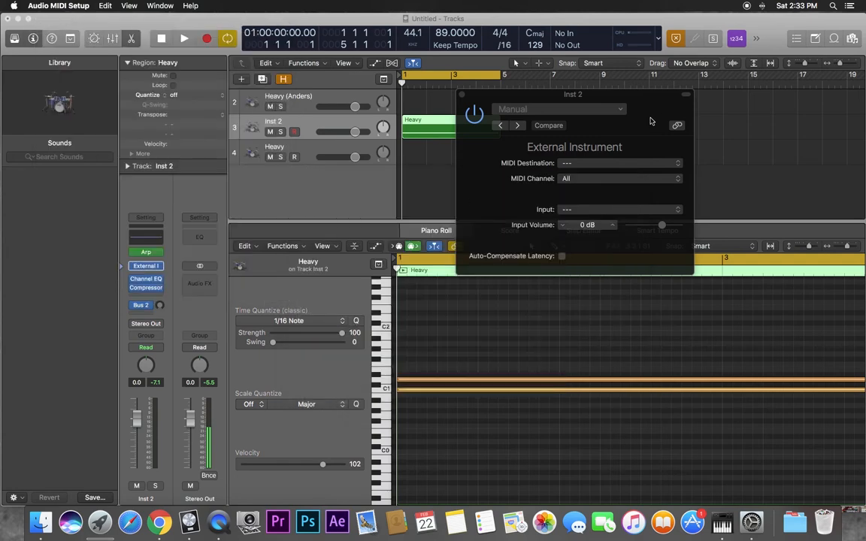
# Step: Switch to Logic Pro X and choose the stereo External Instrument again for the Inst 2 track
pyautogui.click(590, 98)
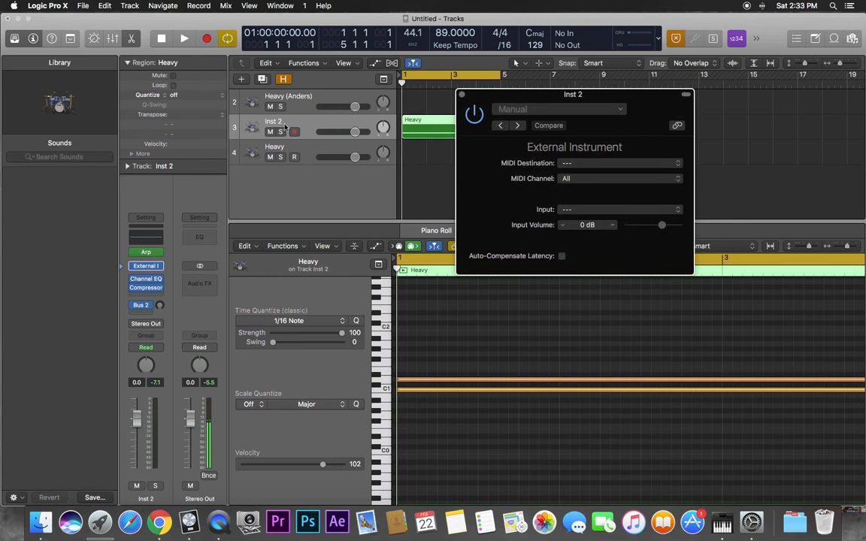
pyautogui.moveTo(159, 269)
pyautogui.click(158, 268)
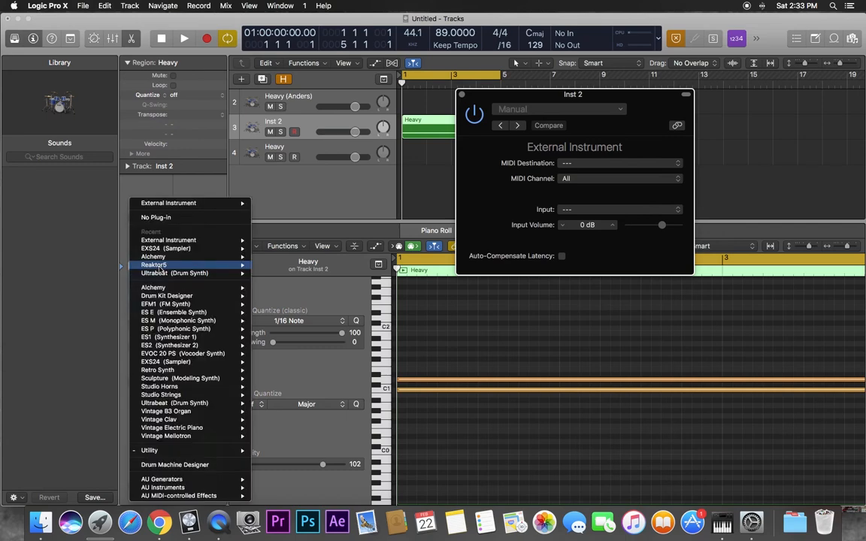
pyautogui.moveTo(165, 451)
pyautogui.moveTo(291, 451)
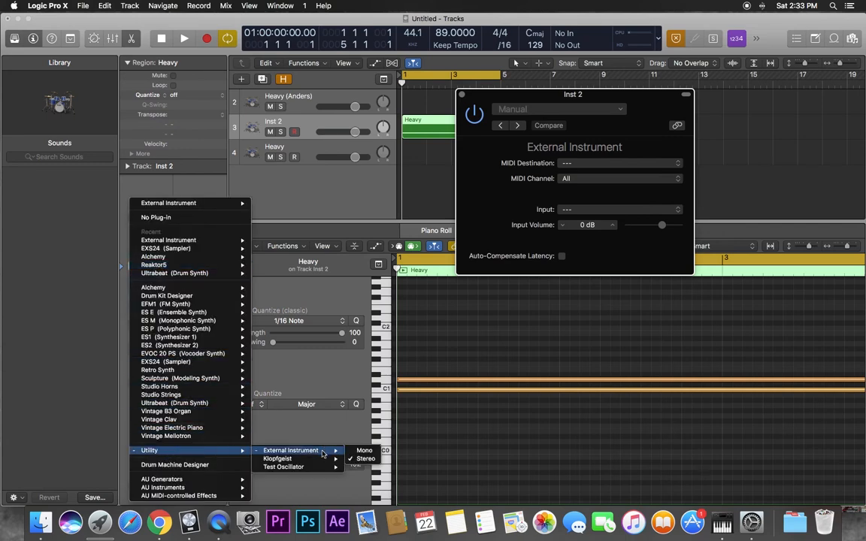
pyautogui.click(364, 460)
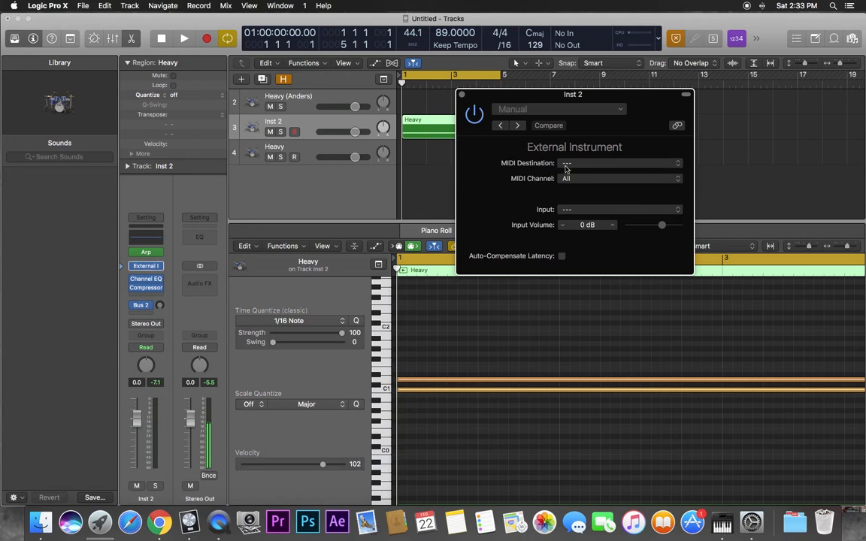
# Step: Set the External Instrument's MIDI Destination to IAC Driver Bus 1 and close the plug-in
pyautogui.click(661, 164)
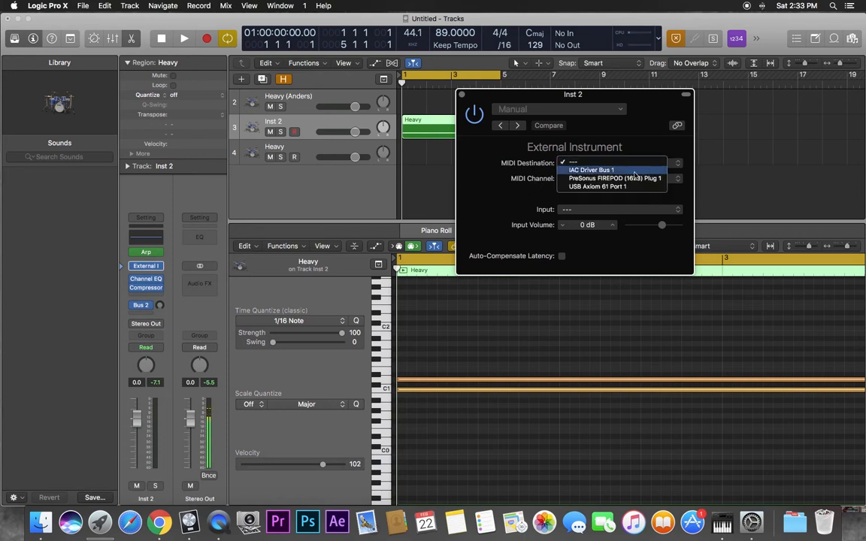
pyautogui.click(631, 172)
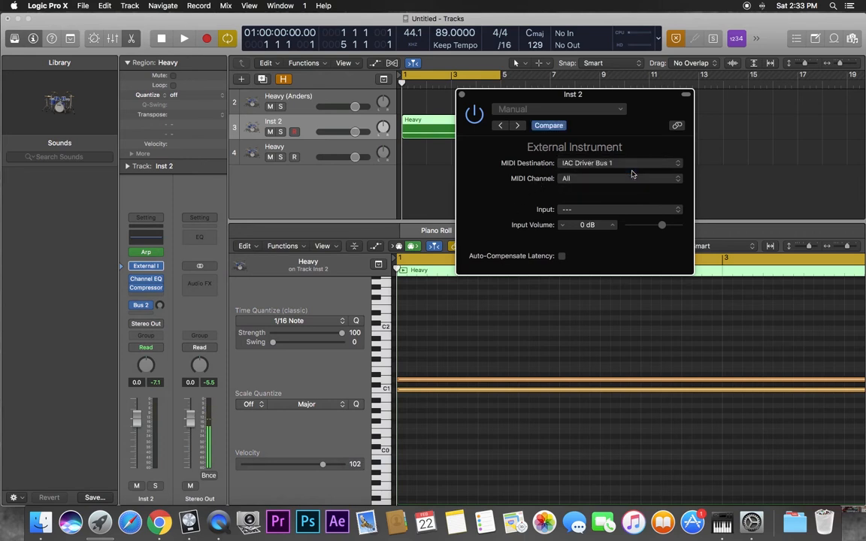
pyautogui.click(562, 256)
pyautogui.click(461, 95)
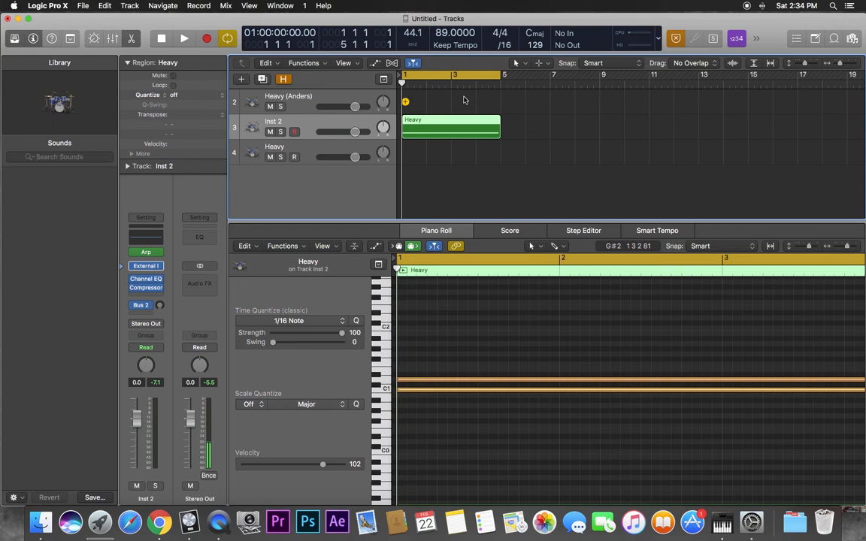
# Step: Record a trial take of the incoming MIDI on the Heavy track (track 4) and delete its region
pyautogui.click(314, 149)
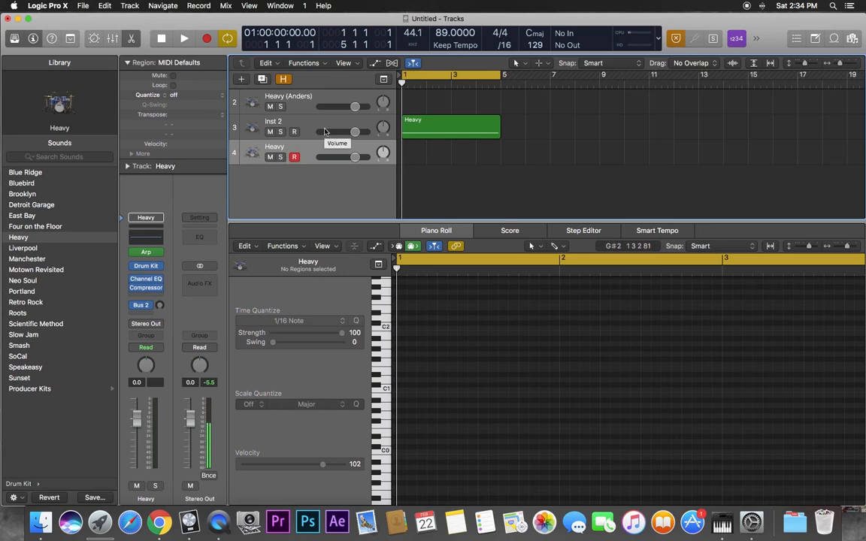
pyautogui.press('r')
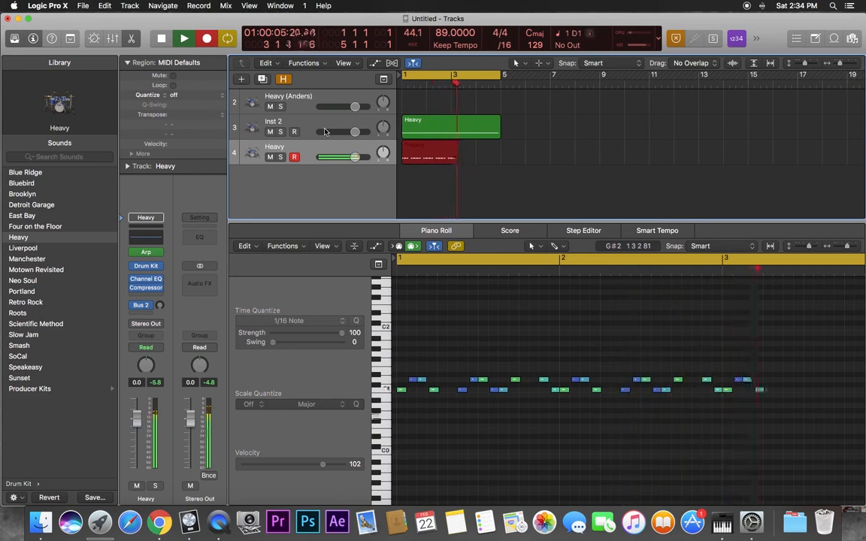
pyautogui.press('space')
pyautogui.press('Return')
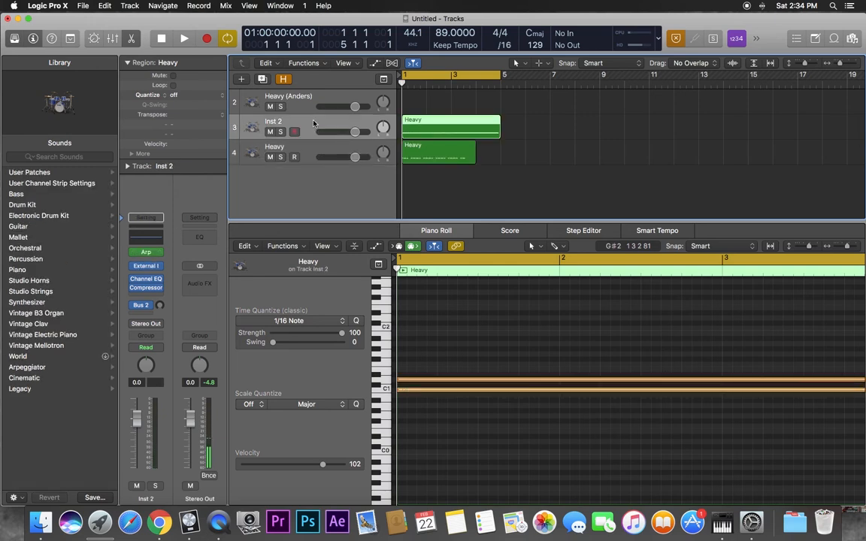
pyautogui.click(304, 150)
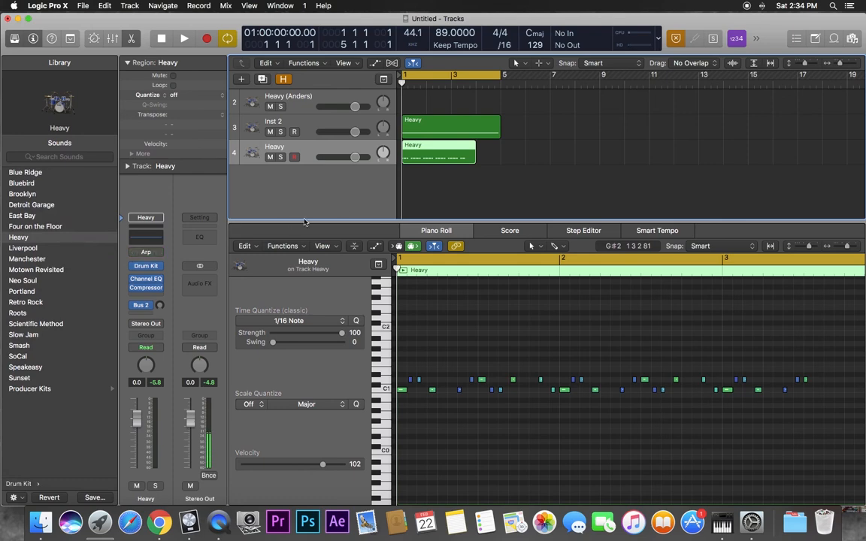
pyautogui.moveTo(447, 181); pyautogui.dragTo(447, 152)
pyautogui.press('Delete')
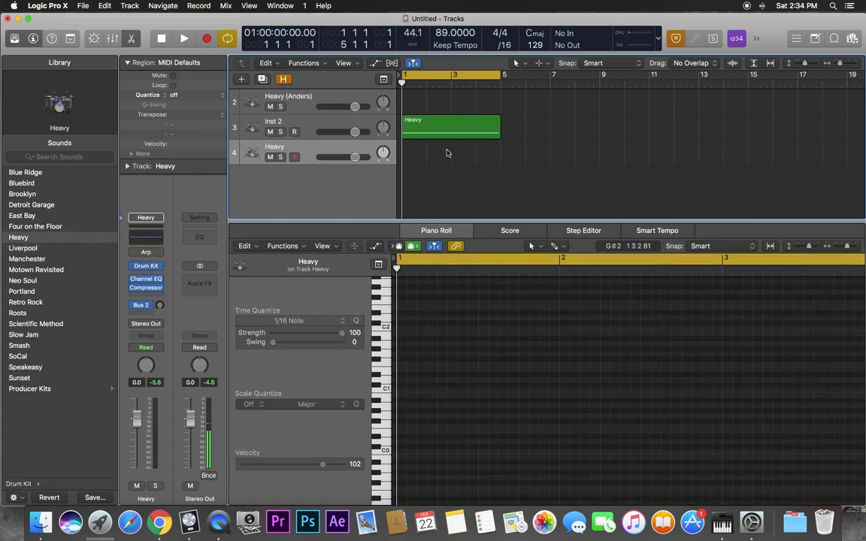
# Step: Arm the Heavy track (track 4), record the MIDI through the four-bar cycle, and delete the short region fragment at bar 1
pyautogui.click(294, 156)
pyautogui.press('r')
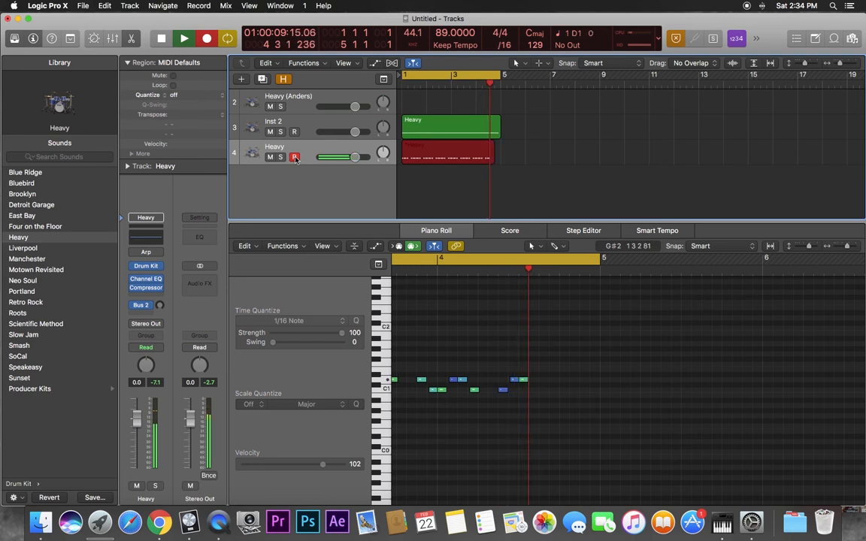
pyautogui.press('space')
pyautogui.press('space')
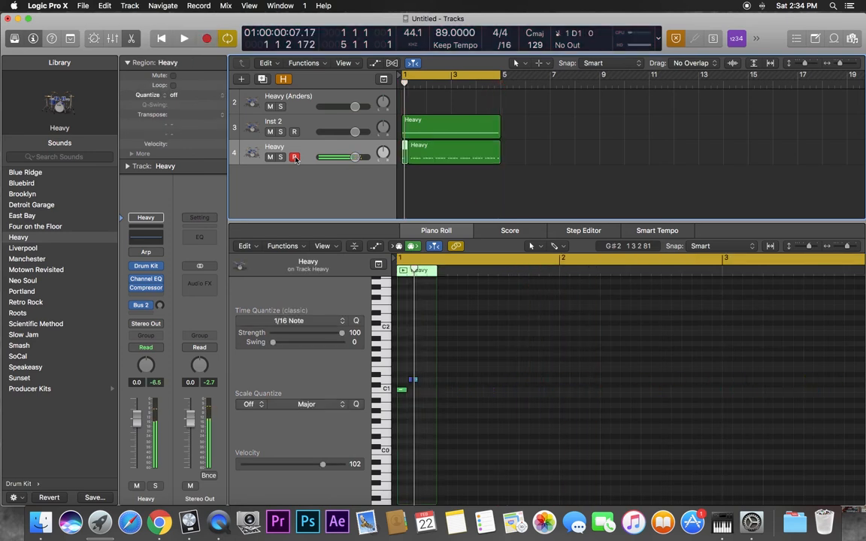
pyautogui.press('Return')
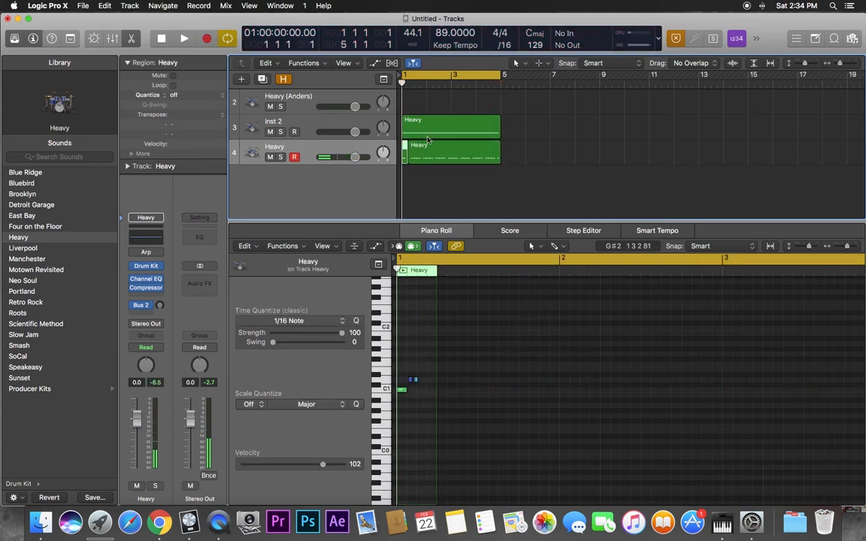
pyautogui.press('Delete')
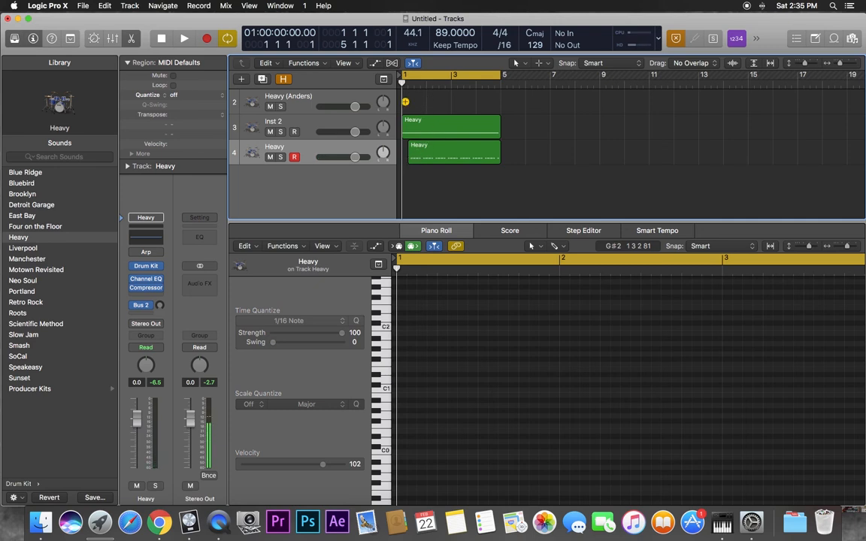
# Step: Split the recorded Heavy region on track 4 at bar 3 and move its second half to bar 1 in place of the first
pyautogui.click(453, 84)
pyautogui.click(477, 131)
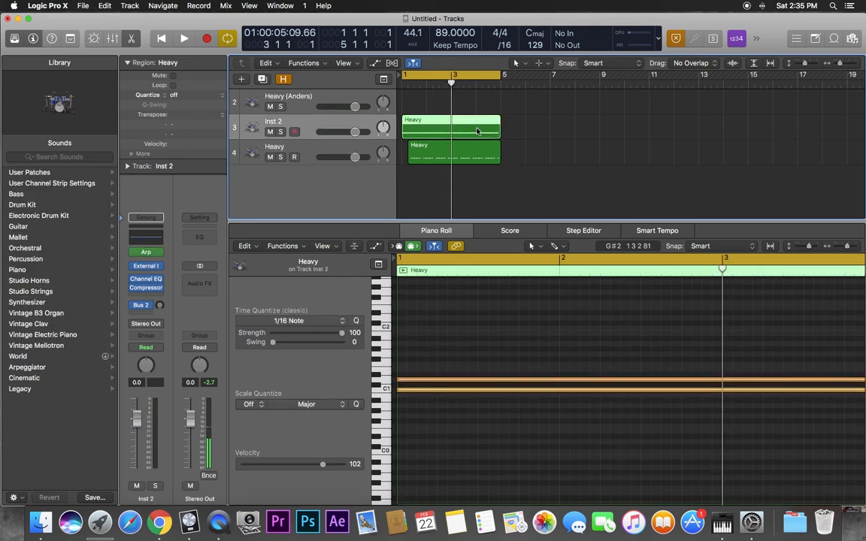
pyautogui.click(469, 155)
pyautogui.press('super+t')
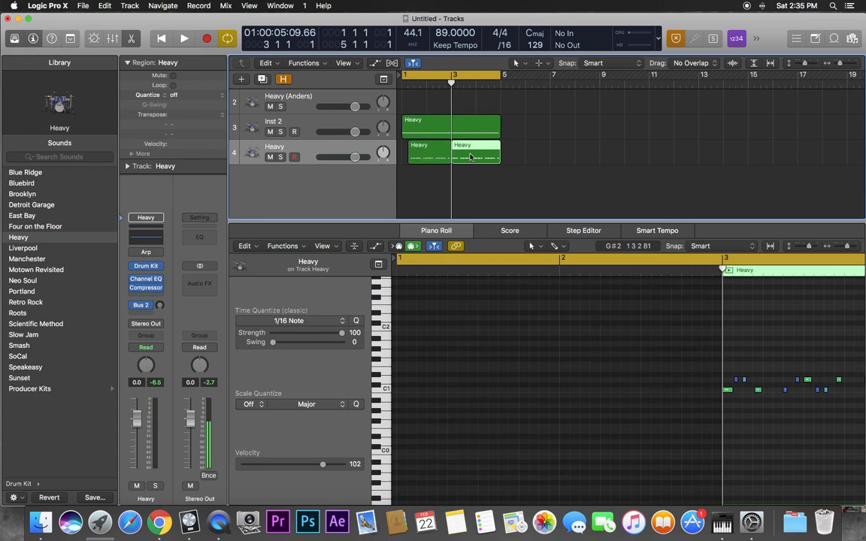
pyautogui.click(425, 149)
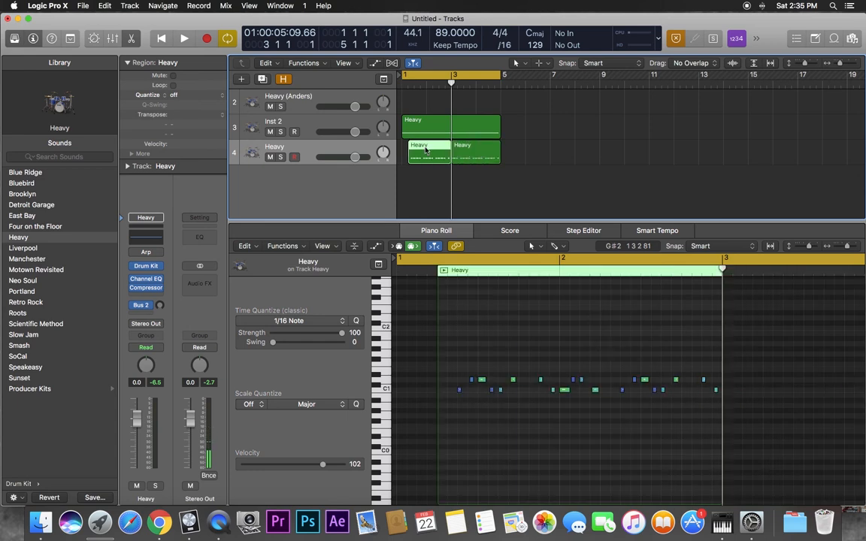
pyautogui.moveTo(457, 147); pyautogui.dragTo(418, 148)
# Step: Delete the Heavy region on the Inst 2 track and shorten the cycle range to end at bar 3
pyautogui.click(467, 121)
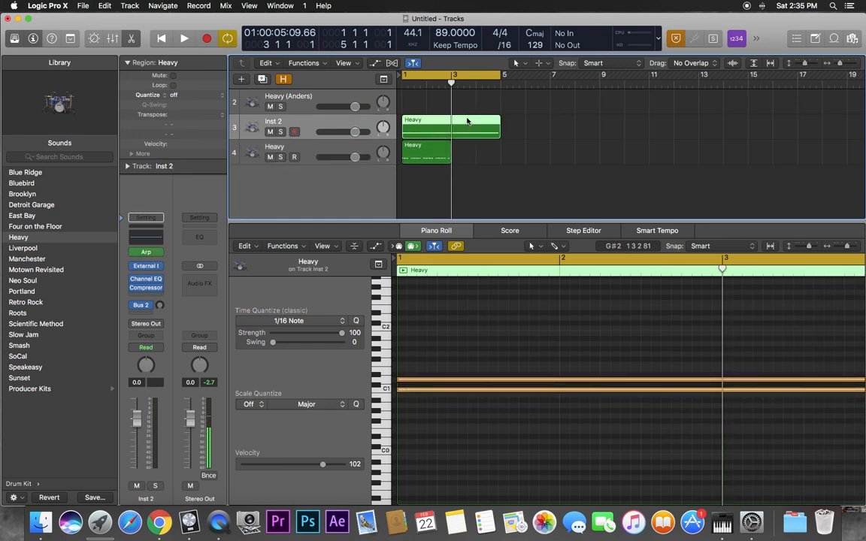
pyautogui.press('Delete')
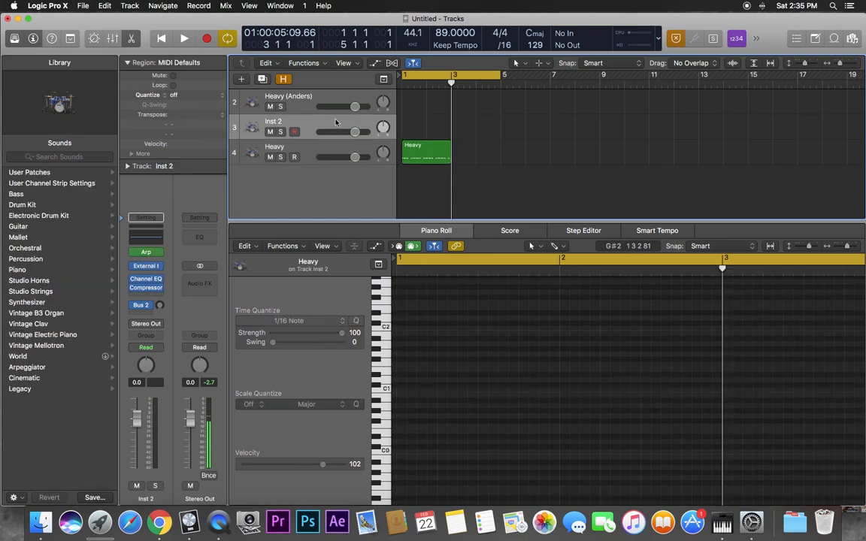
pyautogui.moveTo(496, 77); pyautogui.dragTo(451, 77)
pyautogui.click(361, 150)
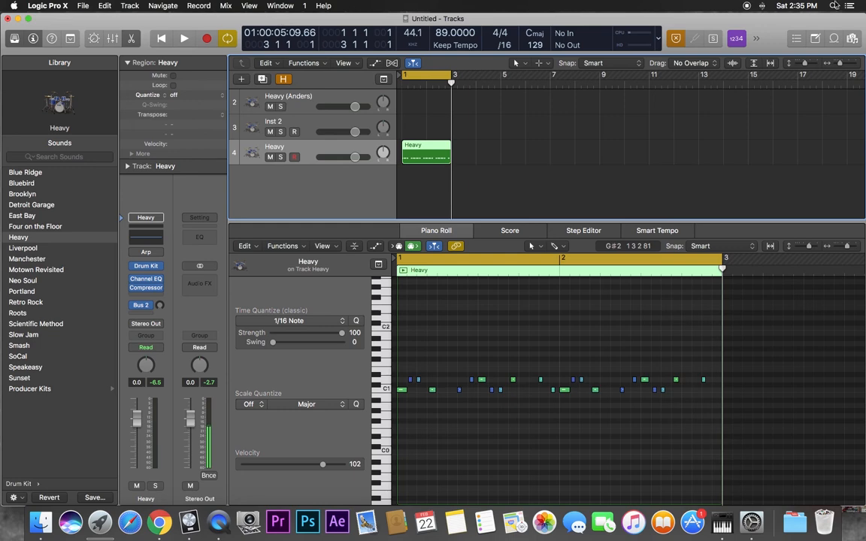
# Step: Reopen Audio MIDI Setup through a system search and show its MIDI Studio
pyautogui.press('super+space')
pyautogui.write('a')
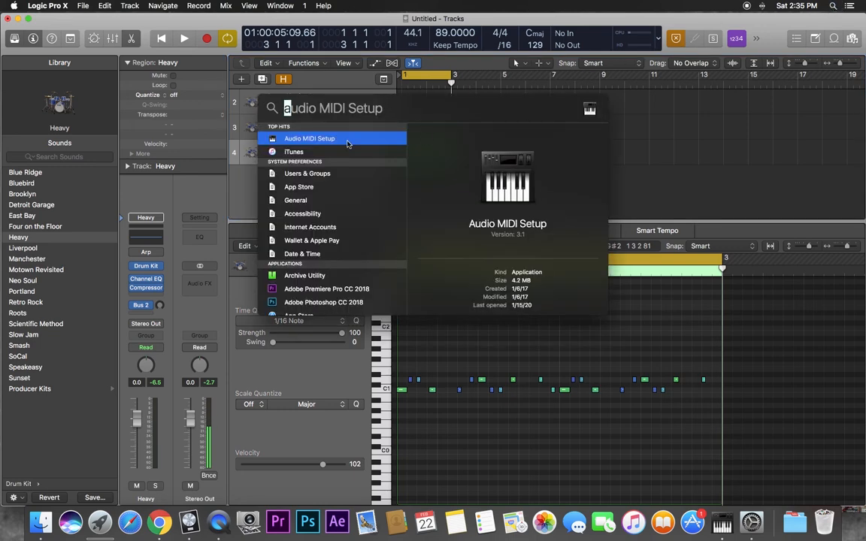
pyautogui.click(308, 138)
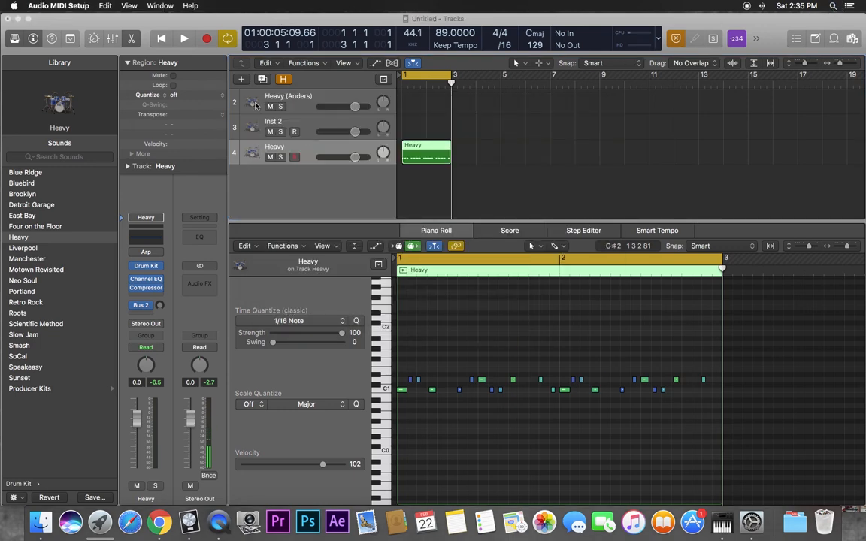
pyautogui.click(162, 6)
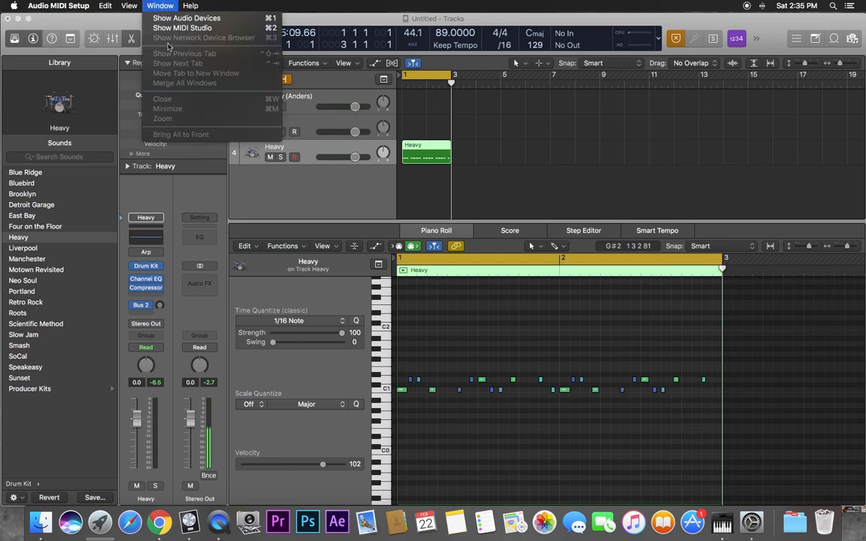
pyautogui.click(171, 33)
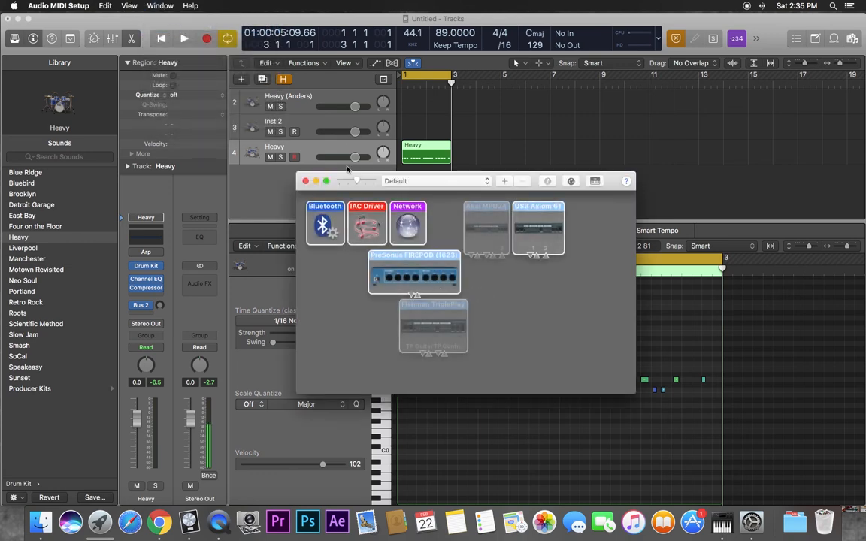
# Step: Take the IAC Driver offline, close its properties and the MIDI Studio, and return to Logic Pro X
pyautogui.doubleClick(367, 222)
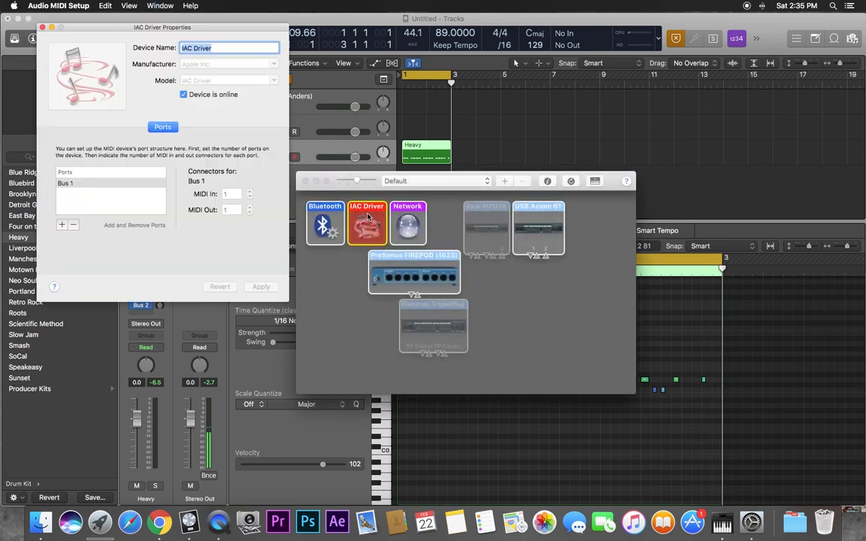
pyautogui.click(183, 94)
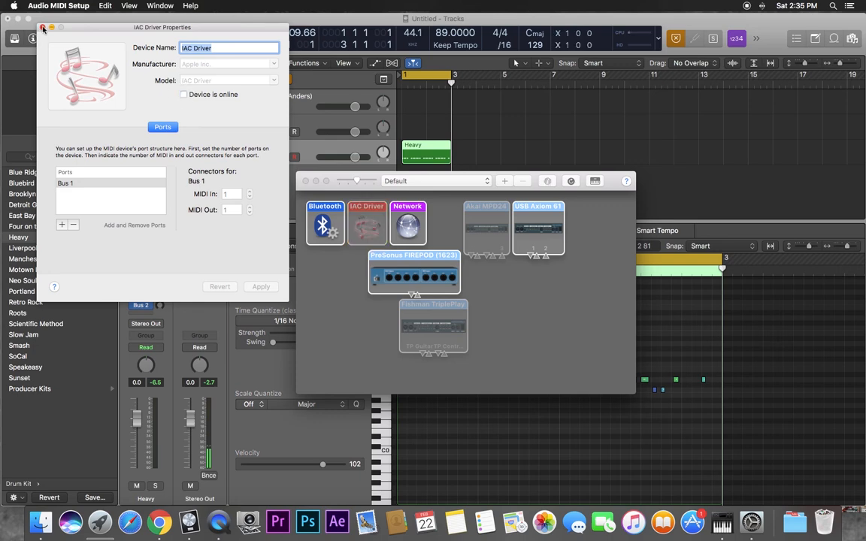
pyautogui.click(42, 27)
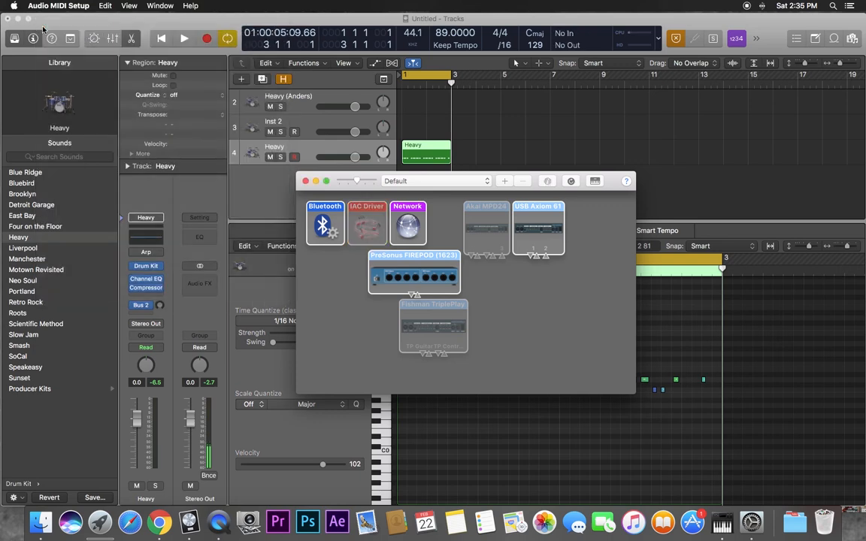
pyautogui.click(305, 181)
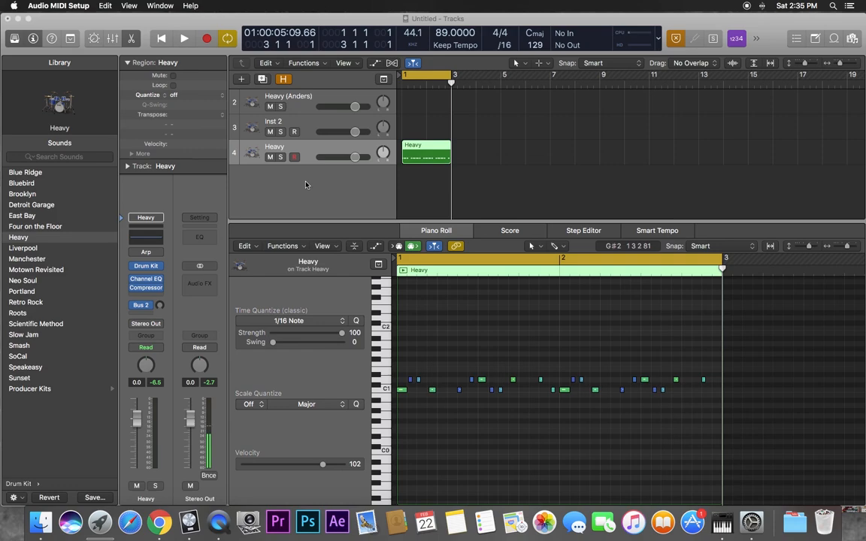
pyautogui.click(323, 188)
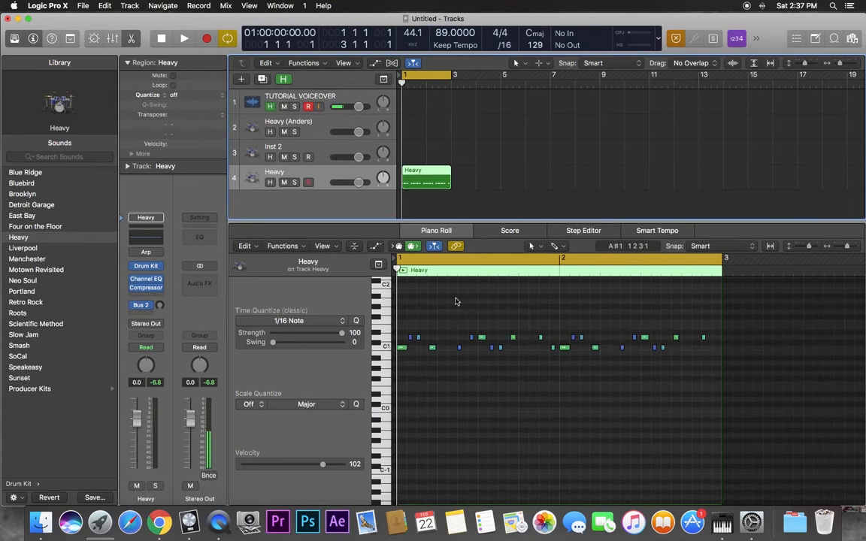
# Step: Play the Heavy region on track 4 within the cycle range, then stop playback
pyautogui.scroll(4, 463, 319)
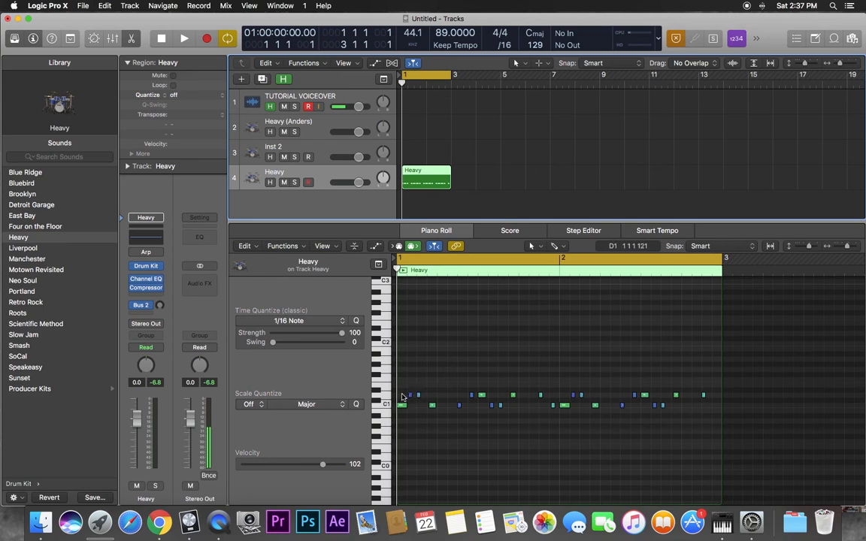
pyautogui.press('space')
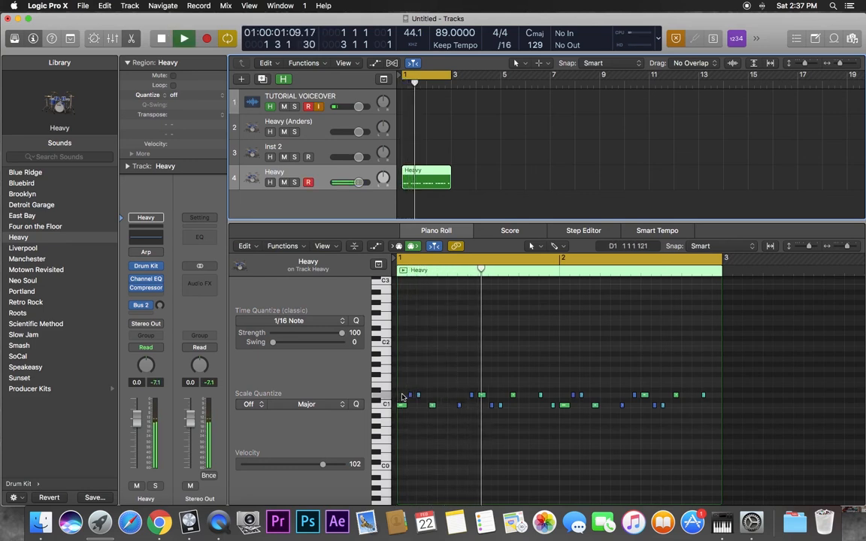
pyautogui.press('space')
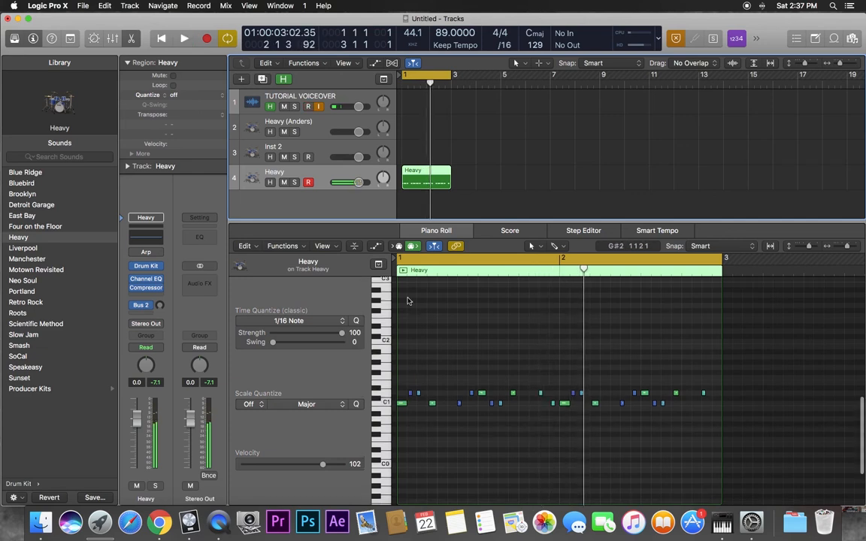
# Step: Turn off record enable on the Heavy track 4 and play its region again
pyautogui.click(314, 104)
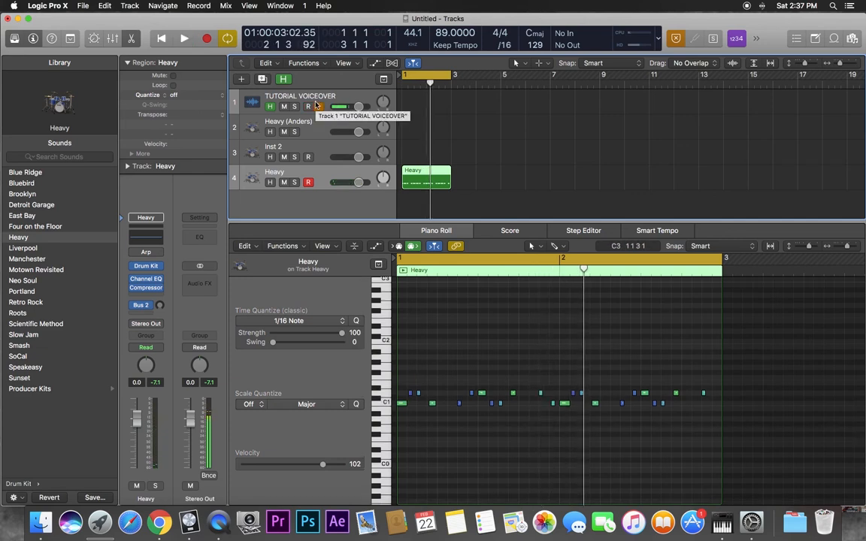
pyautogui.click(306, 183)
pyautogui.press('space')
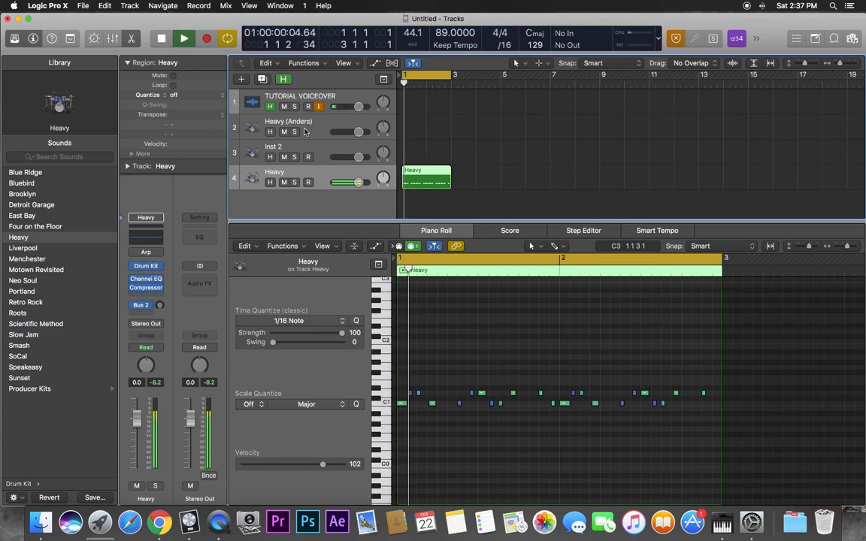
pyautogui.press('space')
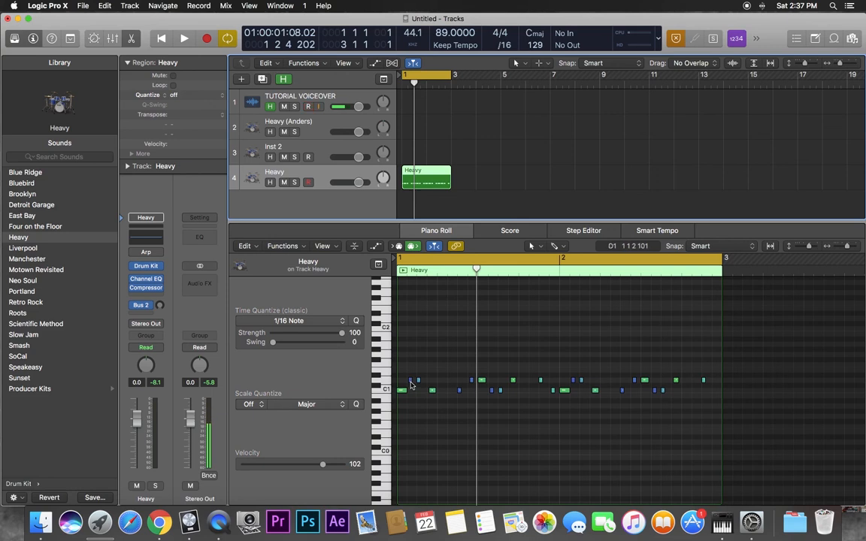
# Step: Raise the first D1 note of the Heavy region in bar 1 by two semitones to E1
pyautogui.moveTo(411, 385)
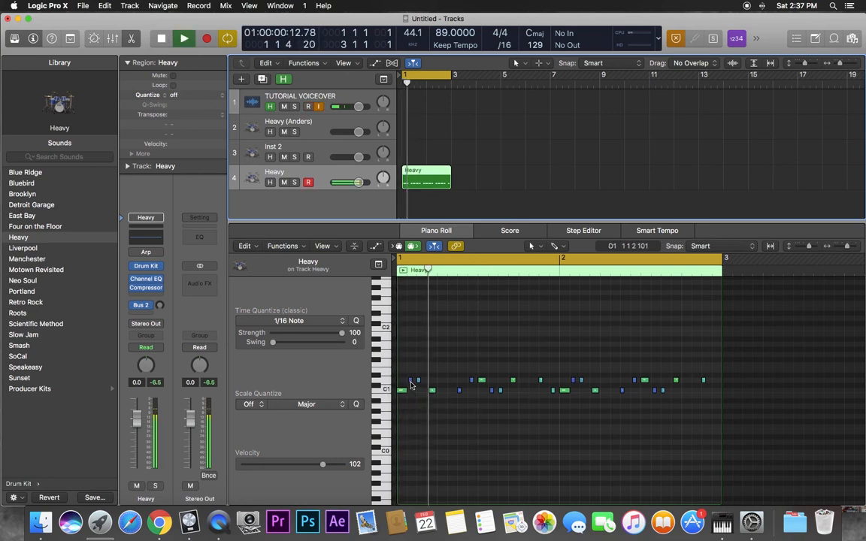
pyautogui.click(412, 384)
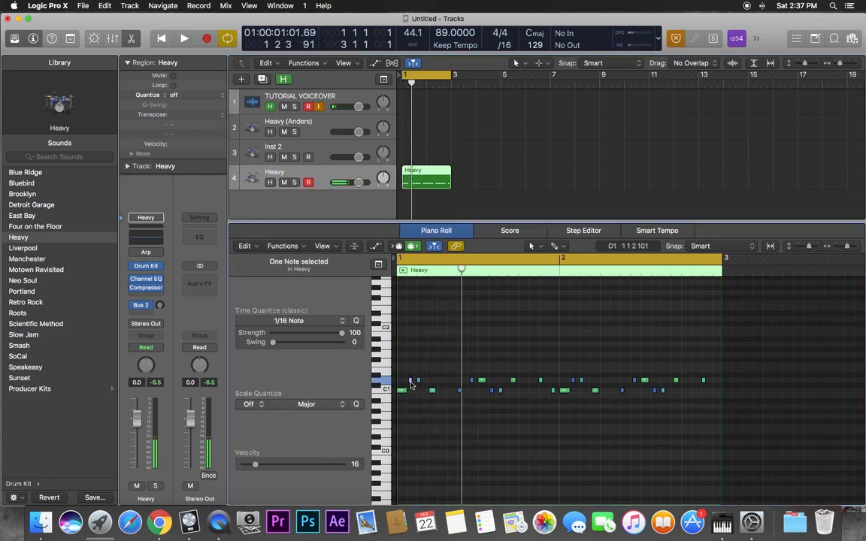
pyautogui.hotkey('alt', 'Up')
pyautogui.hotkey('alt', 'Up')
# Step: Raise the D1 note at the end of beat 2 in bar 1 by two semitones to E1
pyautogui.press('Right')
pyautogui.press('Right')
pyautogui.press('Right')
pyautogui.press('Right')
pyautogui.press('Right')
pyautogui.press('Left')
pyautogui.hotkey('alt', 'Up')
pyautogui.hotkey('alt', 'Up')
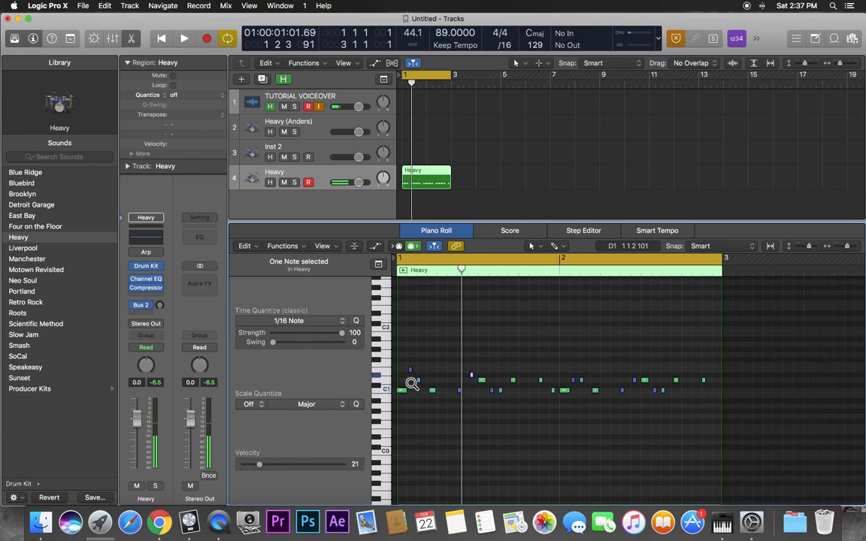
# Step: Raise the last D1 note of bar 1 in the Heavy region by two semitones to E1
pyautogui.press('Right')
pyautogui.press('Right')
pyautogui.press('Right')
pyautogui.press('Right')
pyautogui.press('Right')
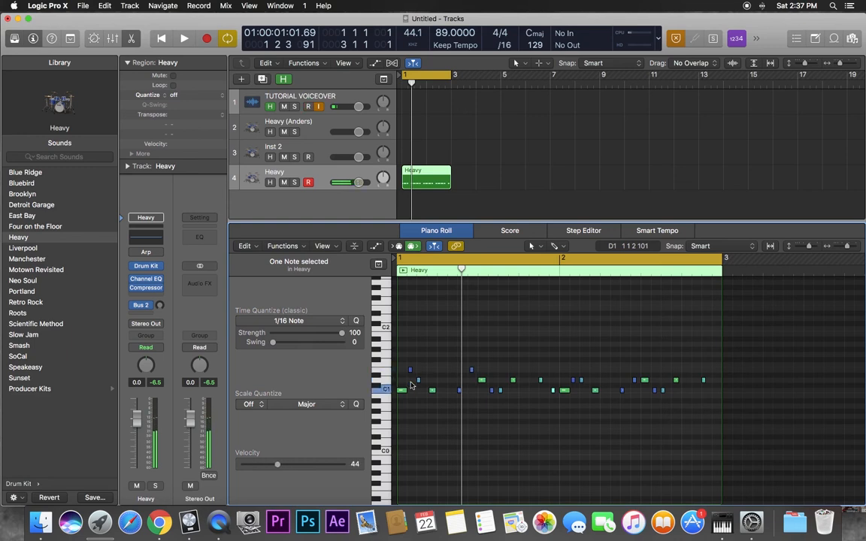
pyautogui.hotkey('alt', 'Up')
pyautogui.hotkey('alt', 'Up')
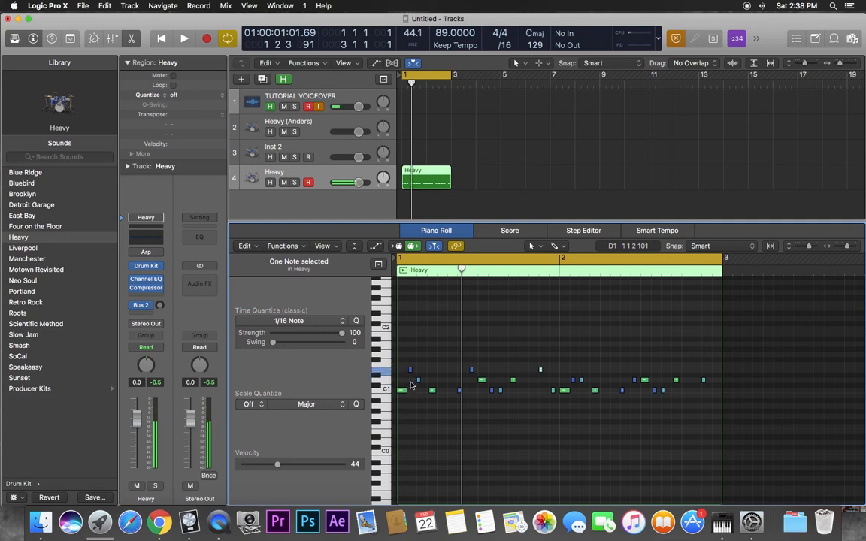
# Step: Play the edited Heavy region from the start, then stop and return the playhead to bar 1
pyautogui.press('Return')
pyautogui.press('space')
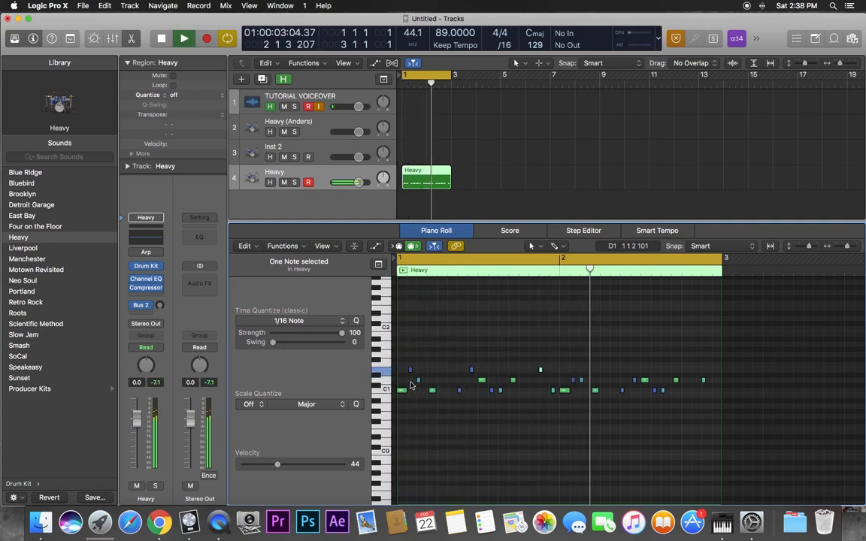
pyautogui.press('space')
pyautogui.press('Return')
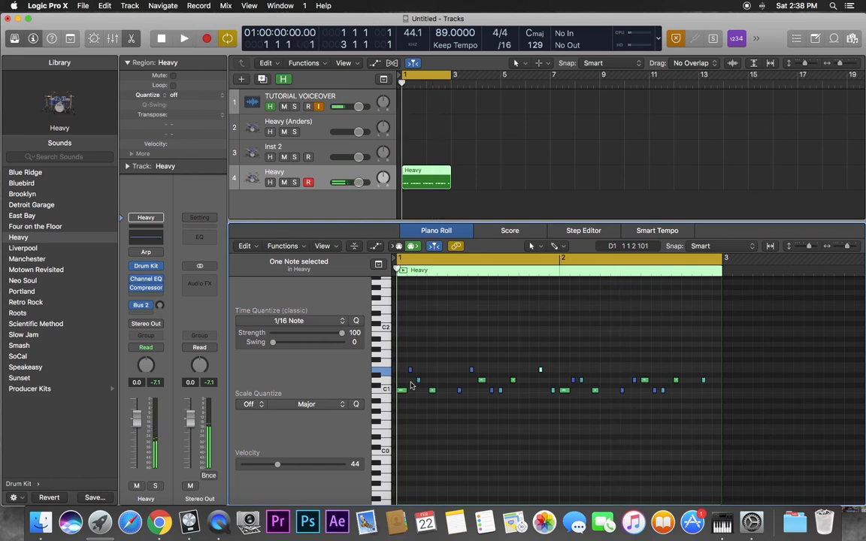